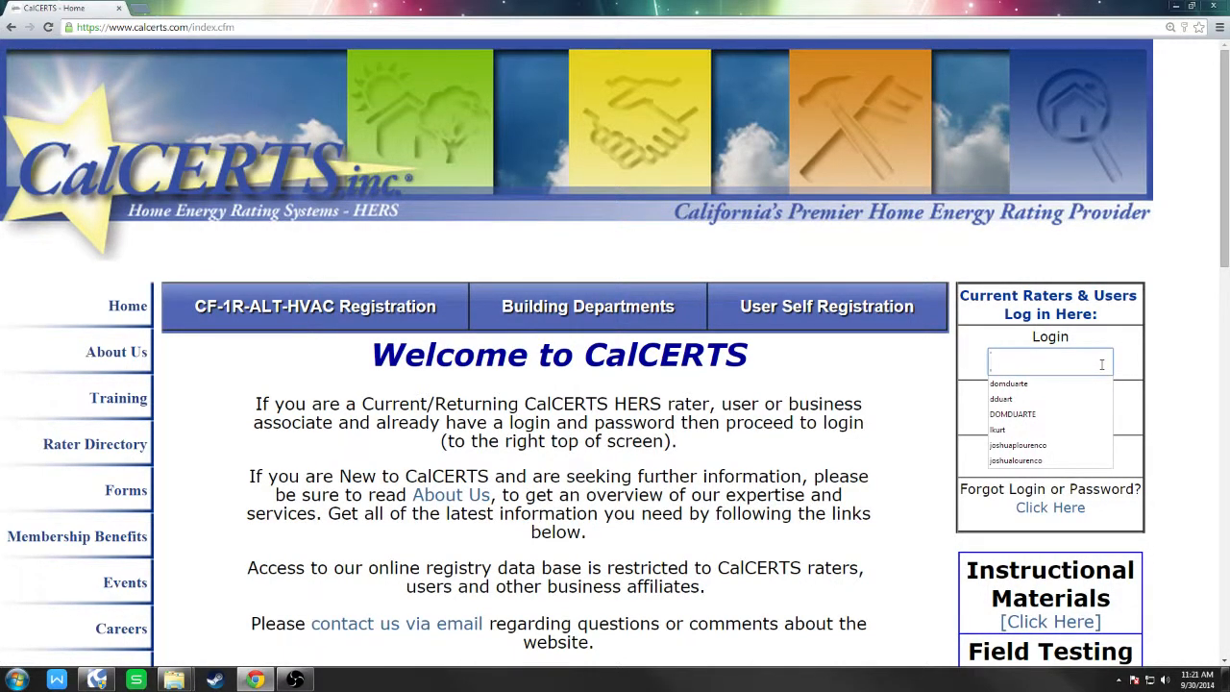
# Log in to CalCERTS with the rater's login name and account password.
pyautogui.press('Down')
pyautogui.click(1102, 365)
pyautogui.click(1167, 363)
pyautogui.click(1046, 362)
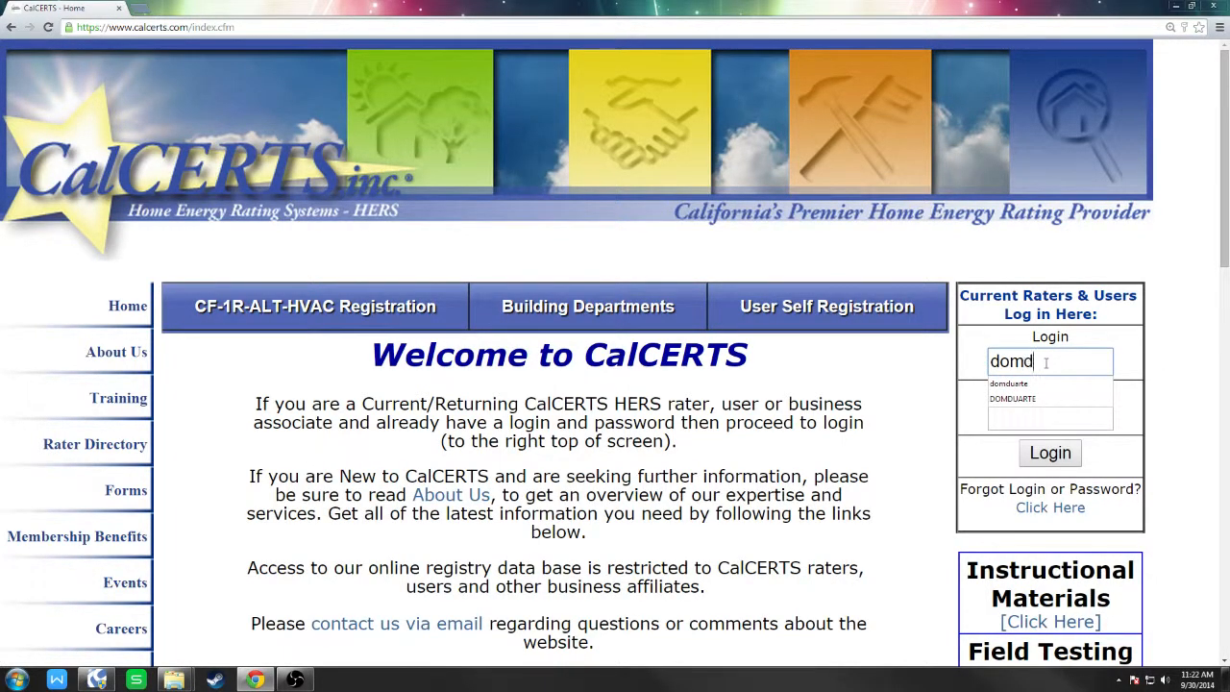
pyautogui.click(1077, 411)
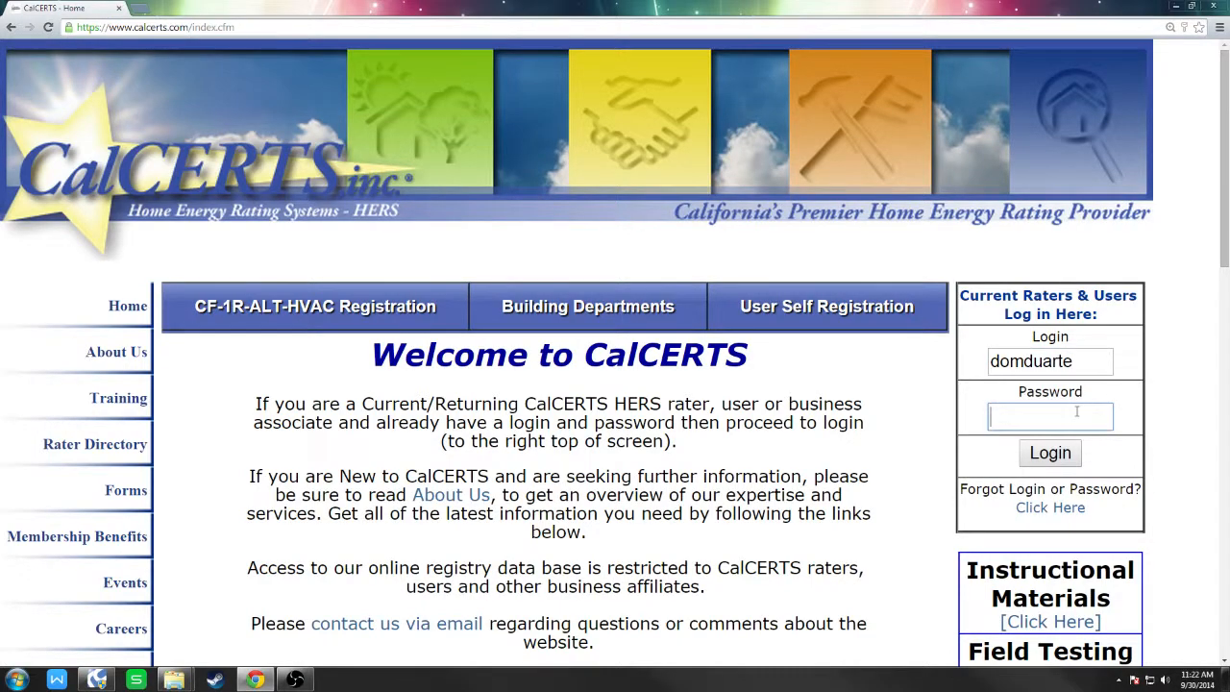
pyautogui.write('••••••')
pyautogui.click(1081, 458)
pyautogui.scroll(-1, 418, 469)
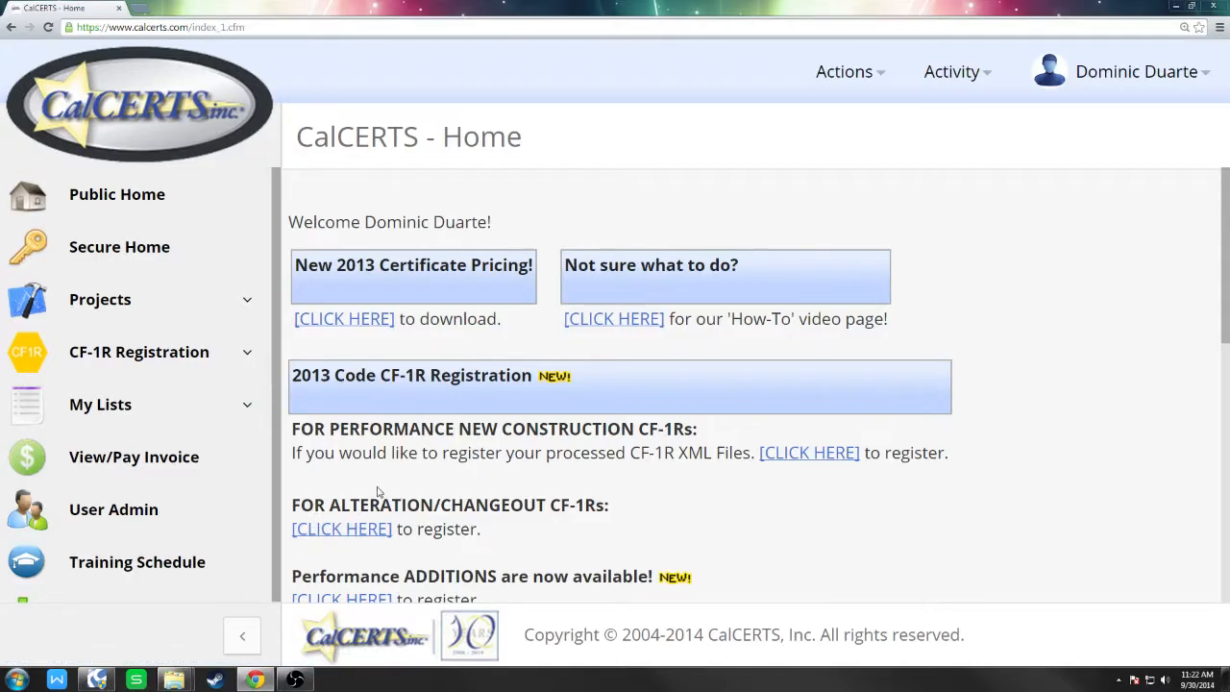
# Start a new 2013 Prescriptive Residential Alterations CF-1R from the alteration/changeout registration section.
pyautogui.scroll(-1, 380, 491)
pyautogui.click(352, 484)
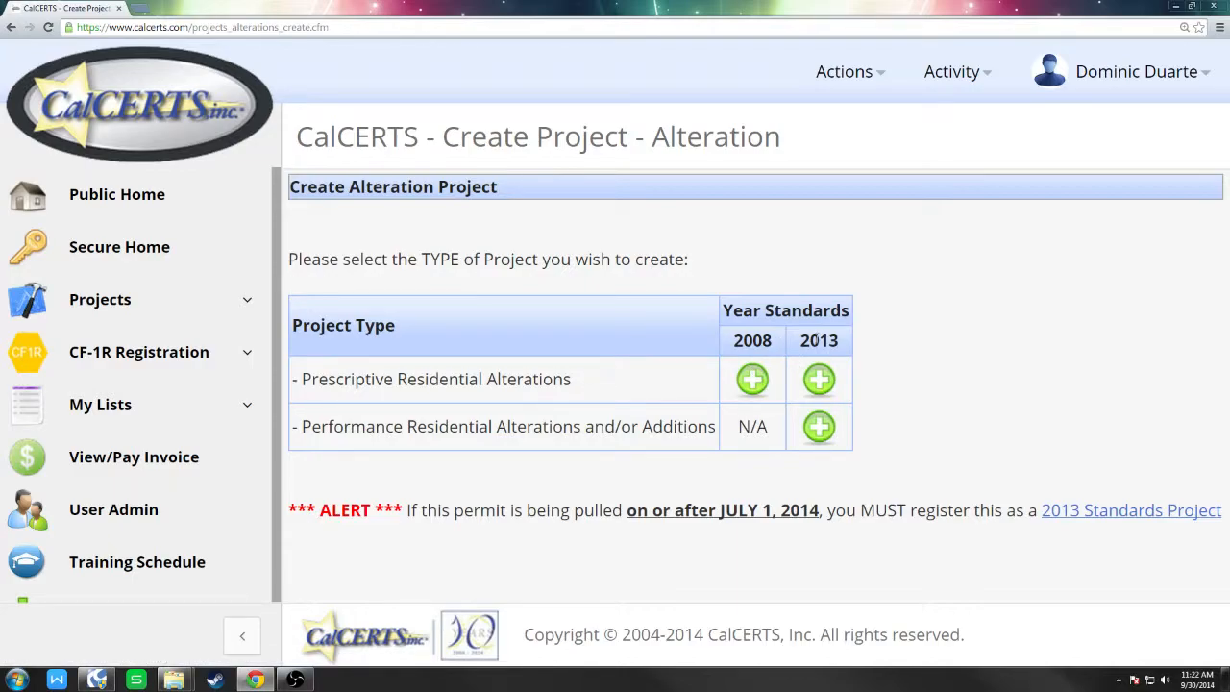
pyautogui.click(818, 378)
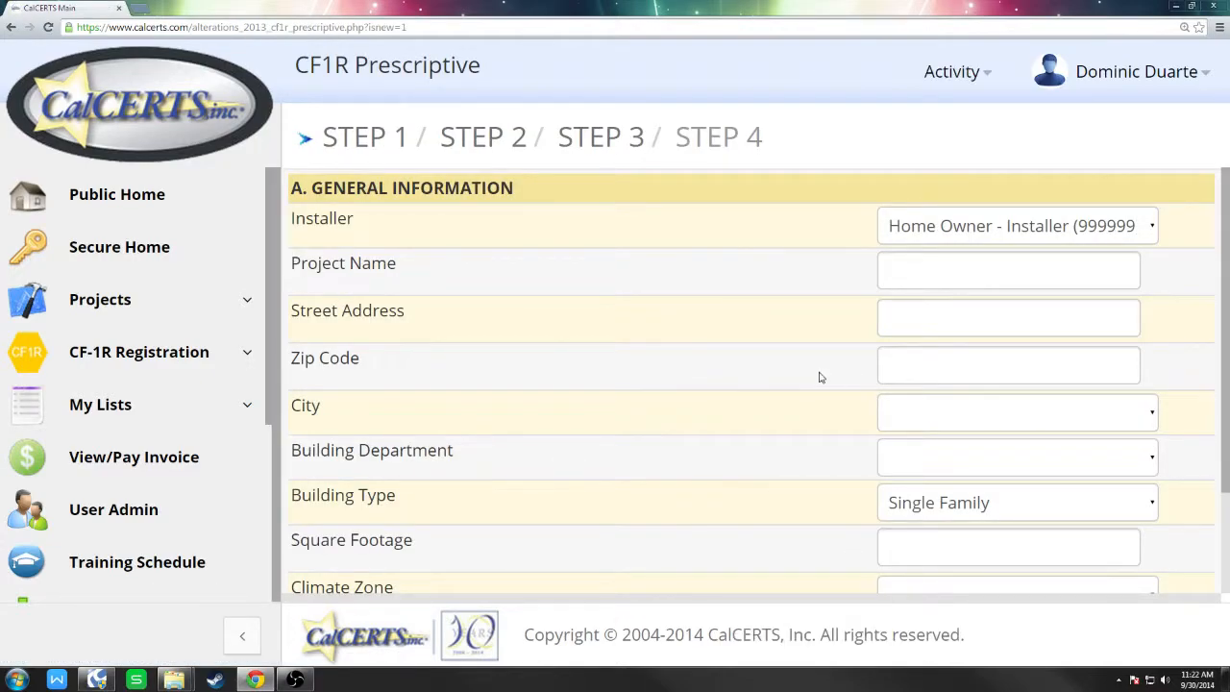
# Choose TEMPCO as the installer in Step 1.
pyautogui.hotkey('ctrl', '-')
pyautogui.click(999, 157)
pyautogui.click(980, 188)
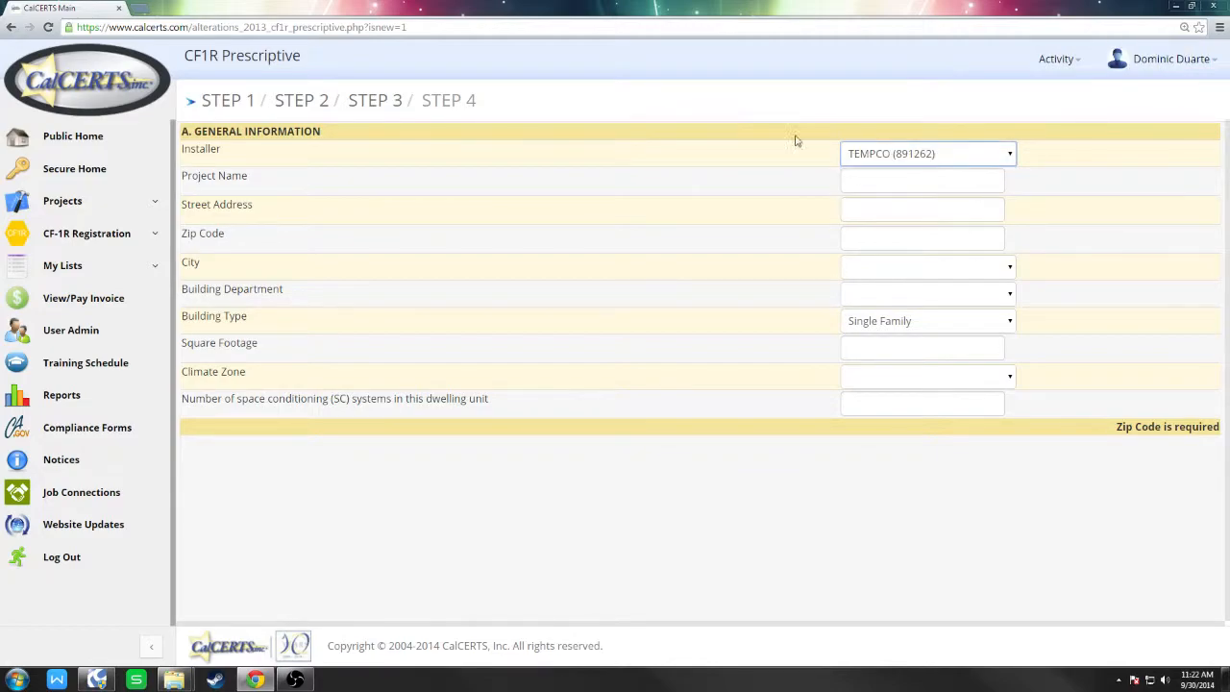
pyautogui.click(914, 161)
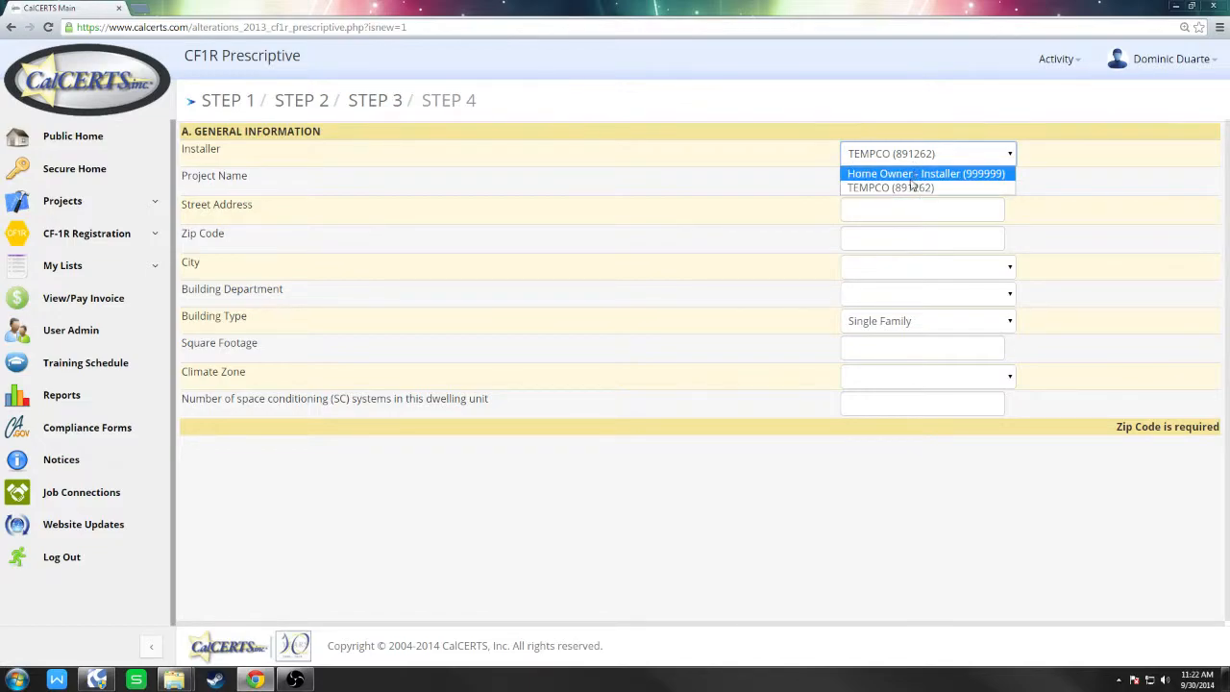
pyautogui.click(911, 186)
pyautogui.click(910, 183)
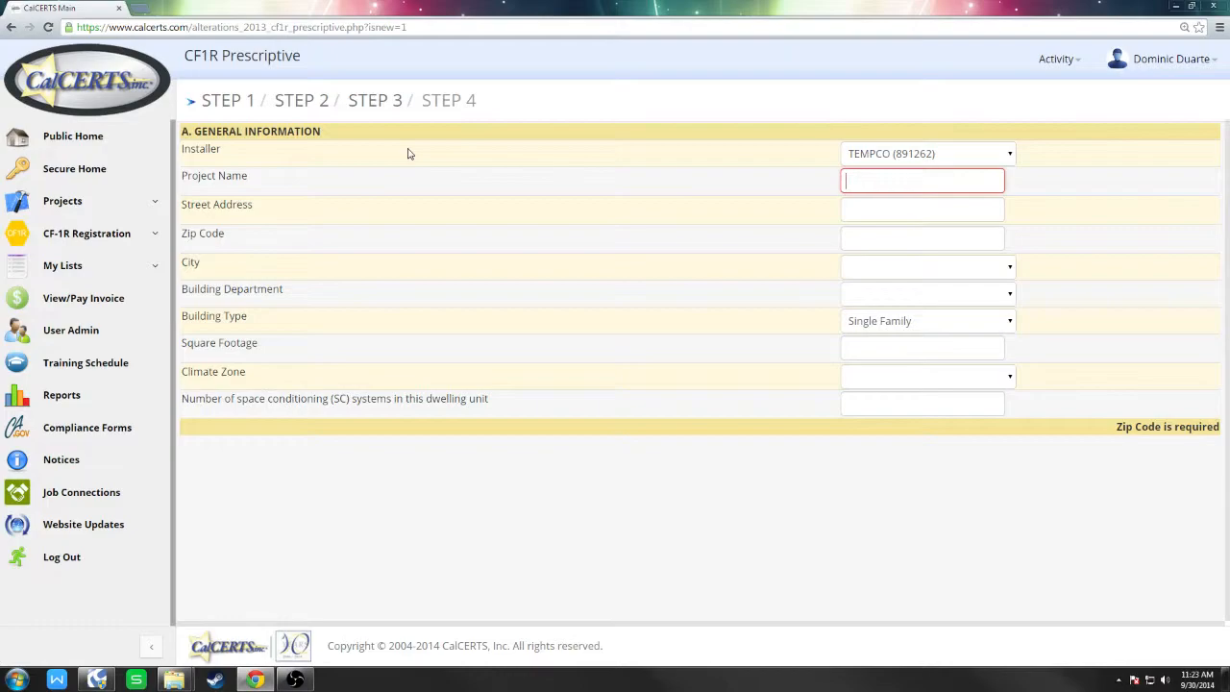
pyautogui.write('what e')
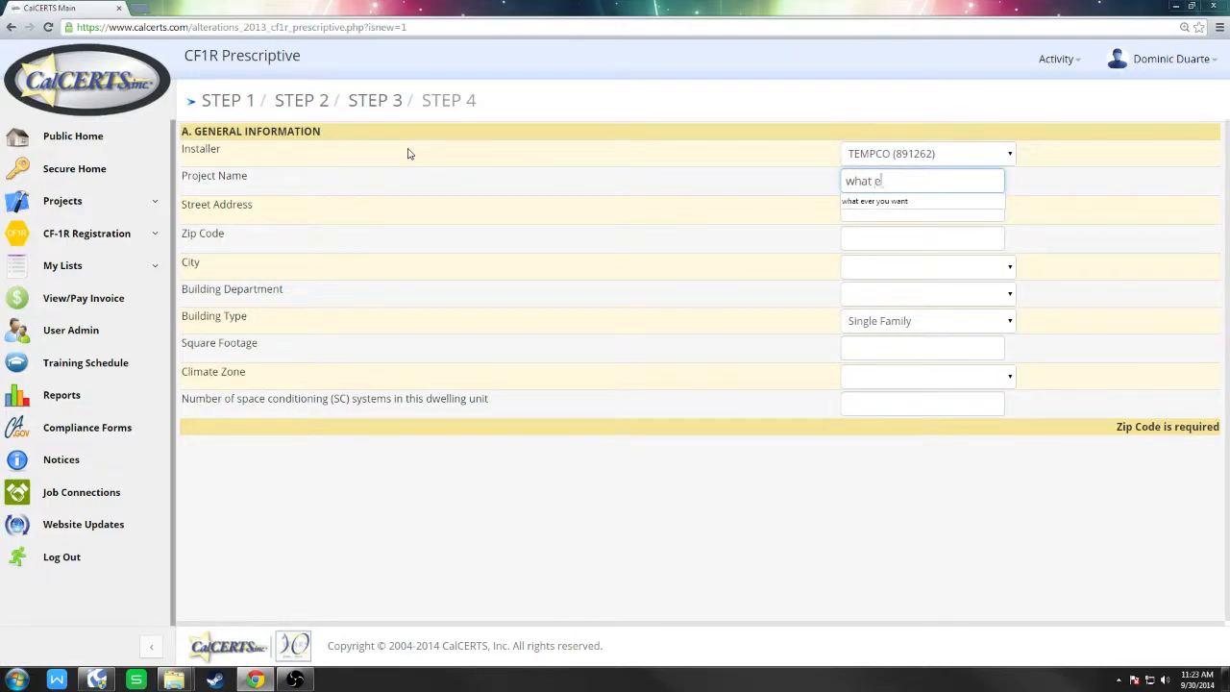
pyautogui.write('ver you')
pyautogui.click(857, 202)
pyautogui.click(857, 208)
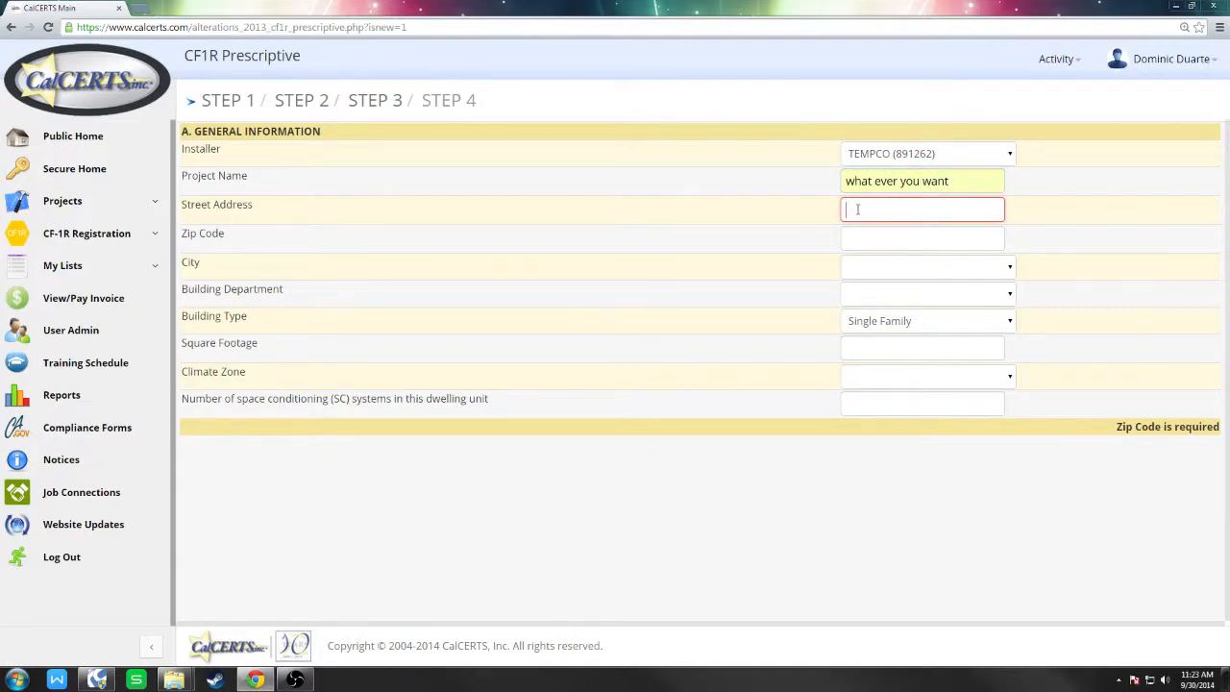
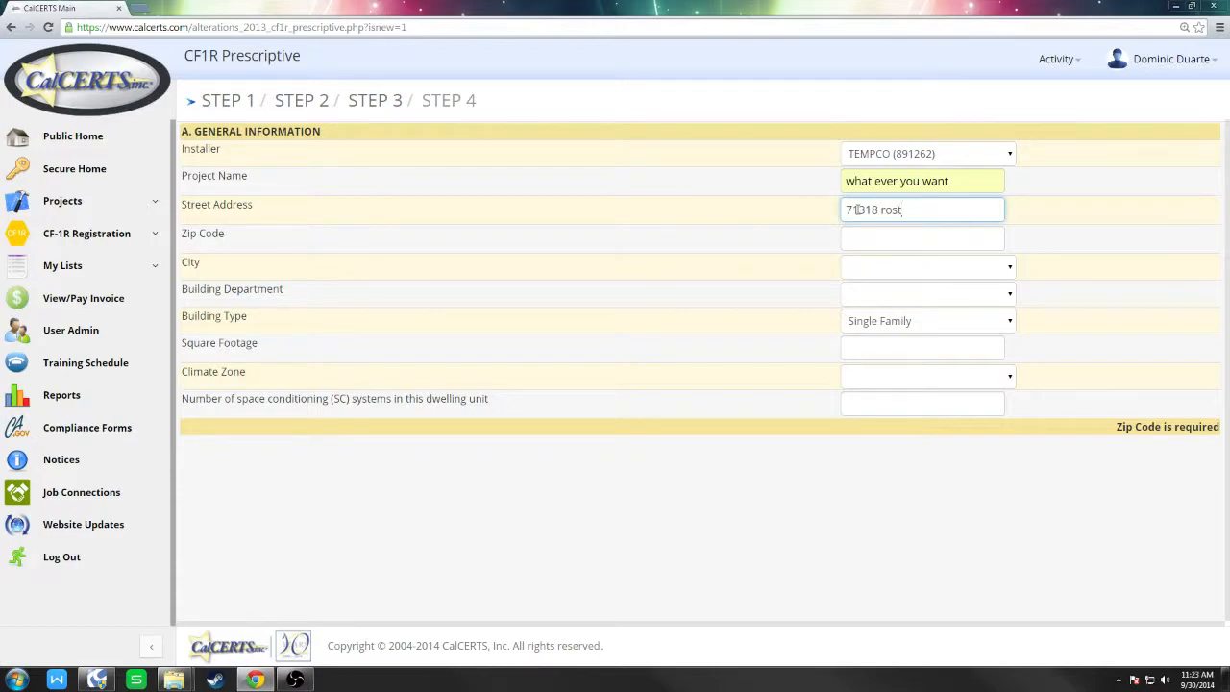
pyautogui.click(950, 232)
# Enter zip code 90701 and set the city to Artesia.
pyautogui.write('90701')
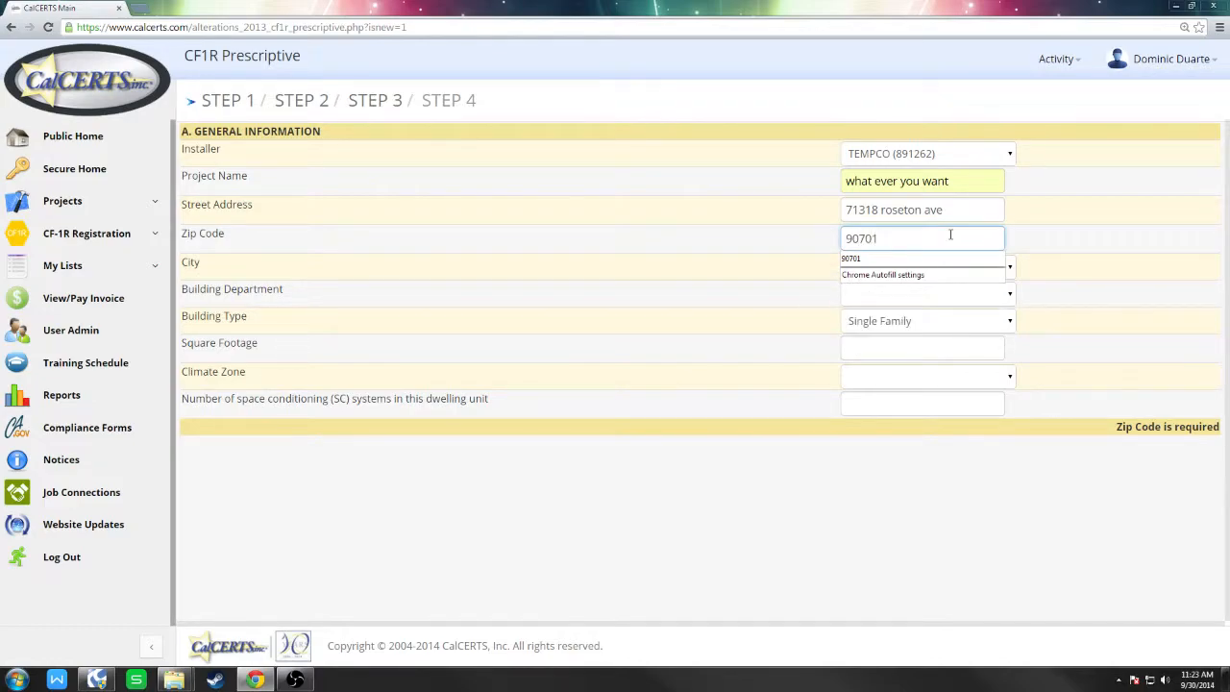
pyautogui.click(1139, 240)
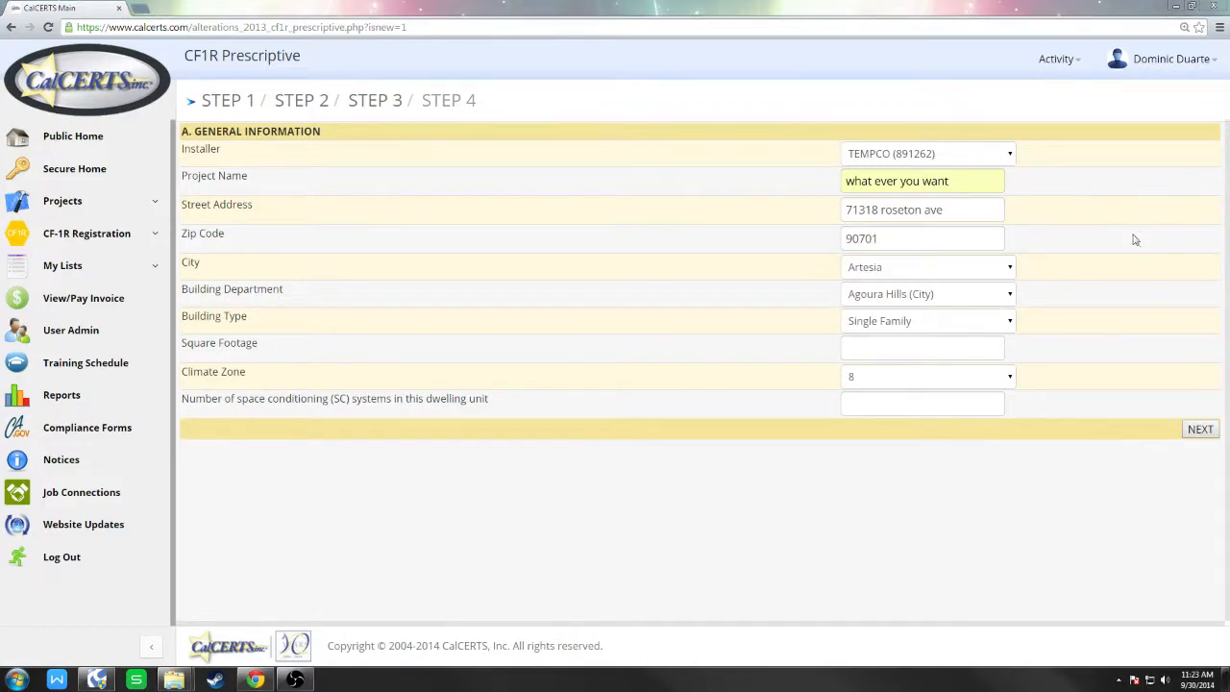
pyautogui.doubleClick(892, 240)
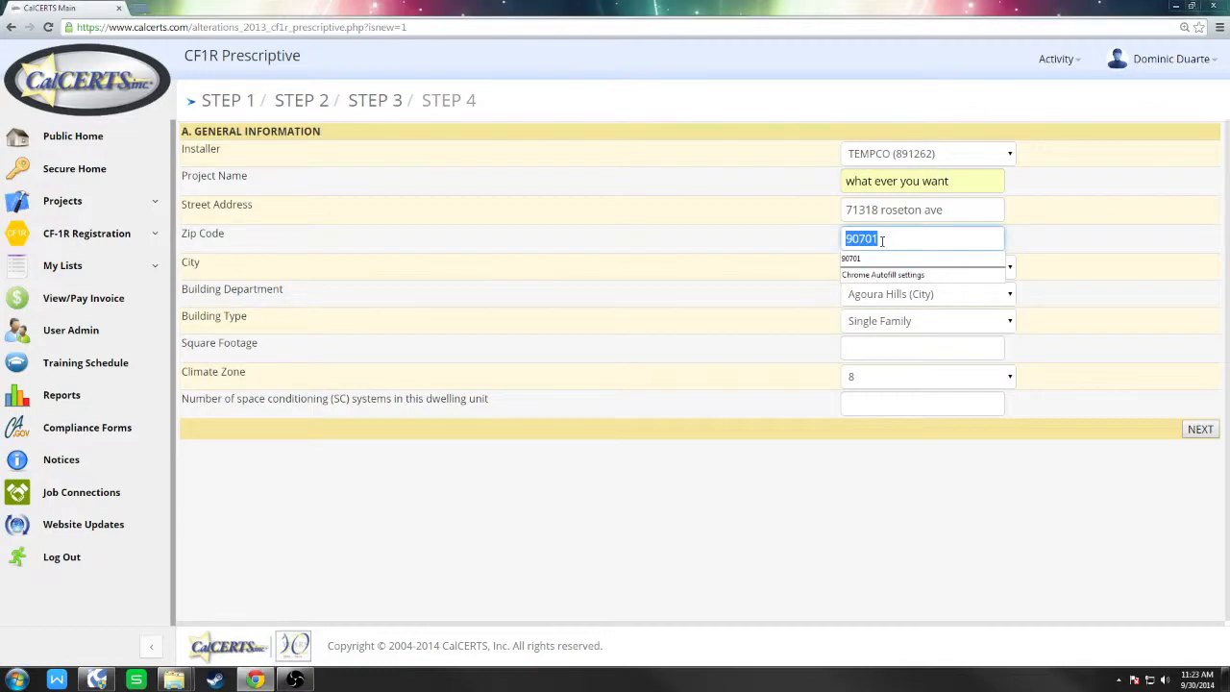
pyautogui.click(858, 266)
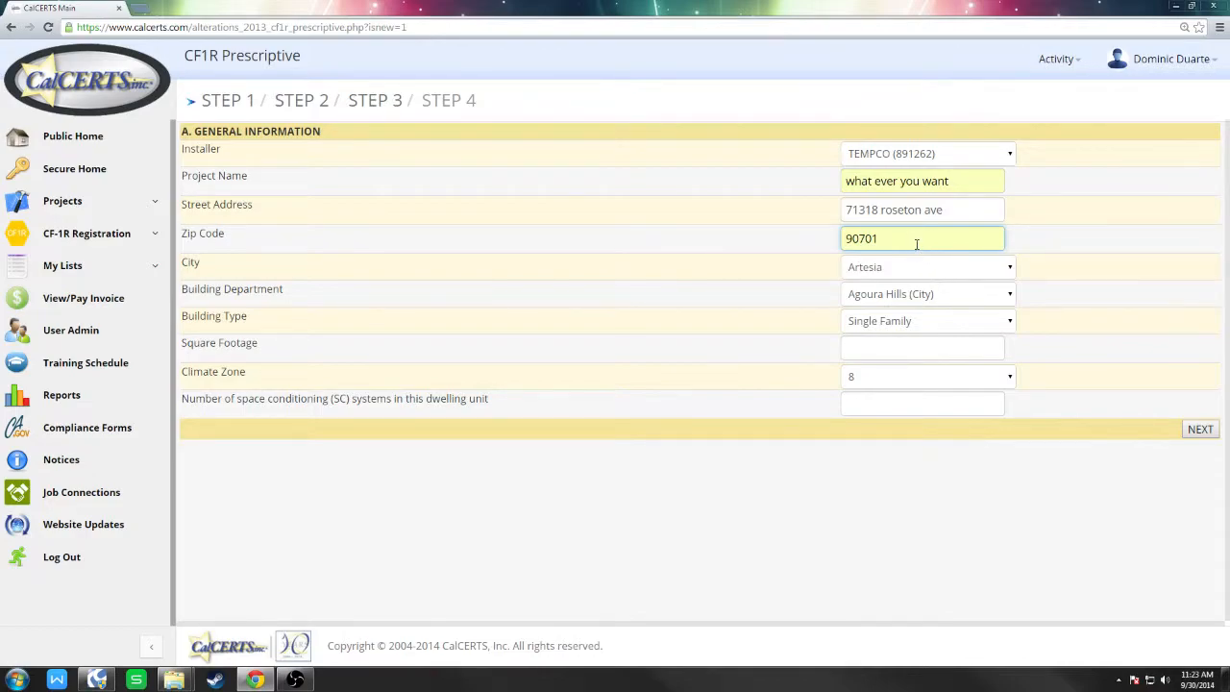
pyautogui.press('BackSpace')
pyautogui.press('BackSpace')
pyautogui.press('BackSpace')
pyautogui.press('BackSpace')
pyautogui.press('BackSpace')
pyautogui.write('90701')
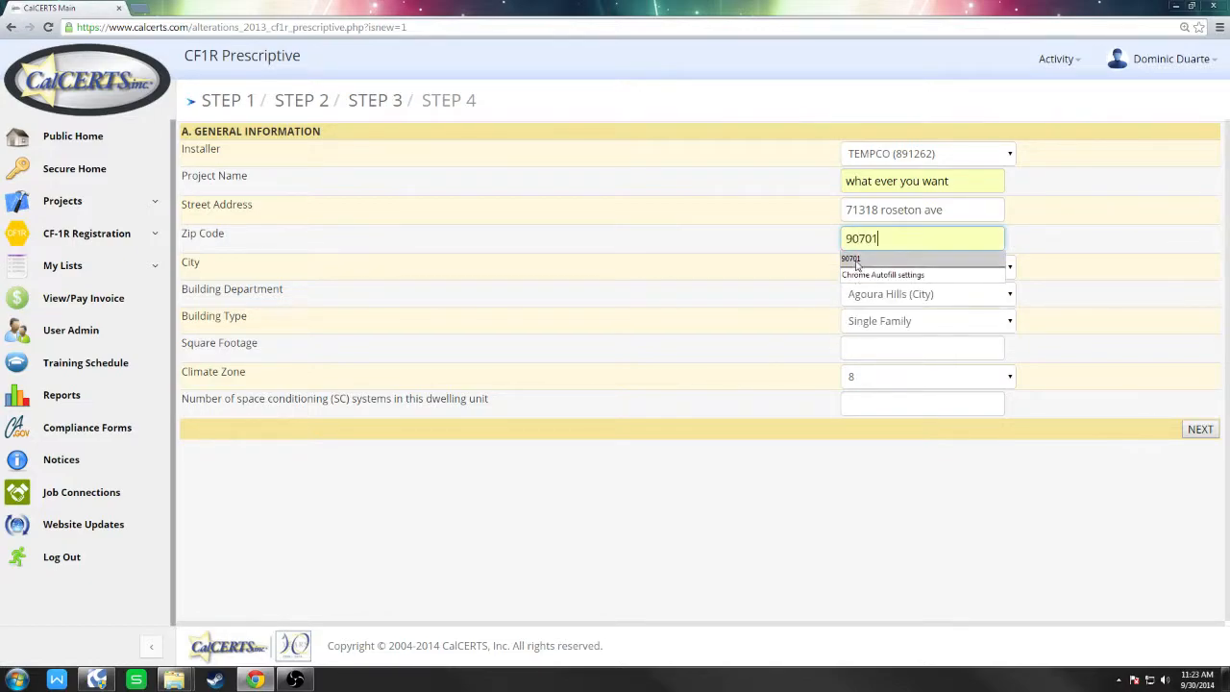
pyautogui.click(1070, 239)
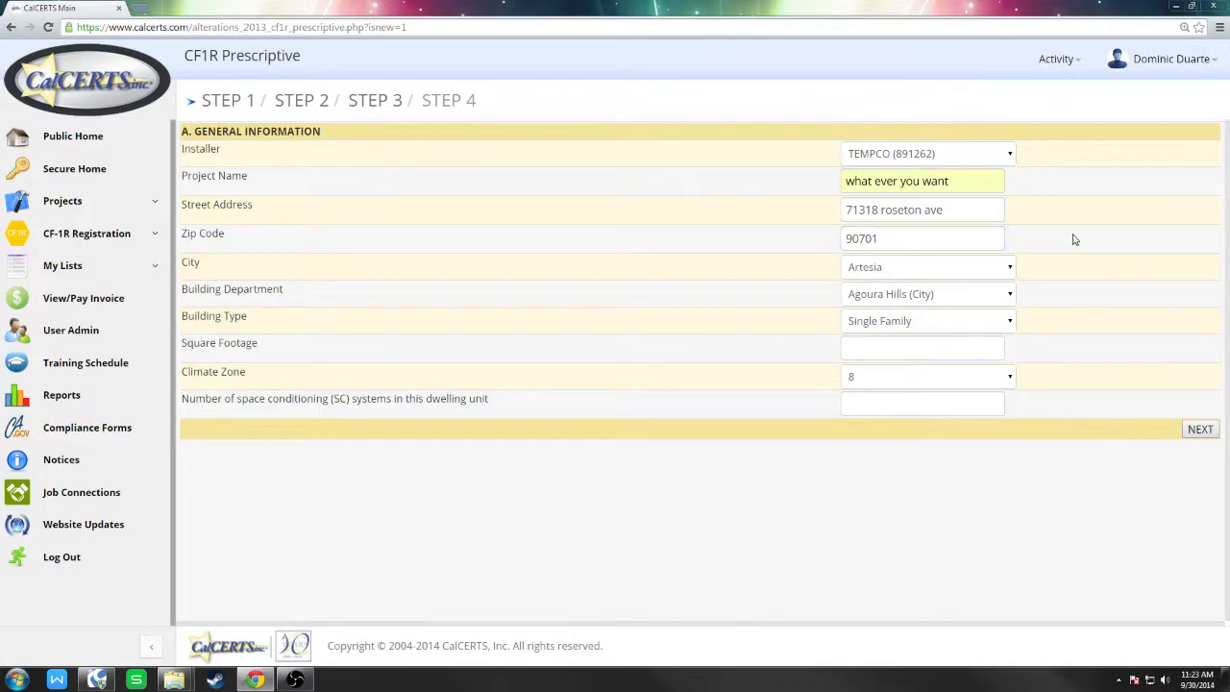
pyautogui.click(999, 280)
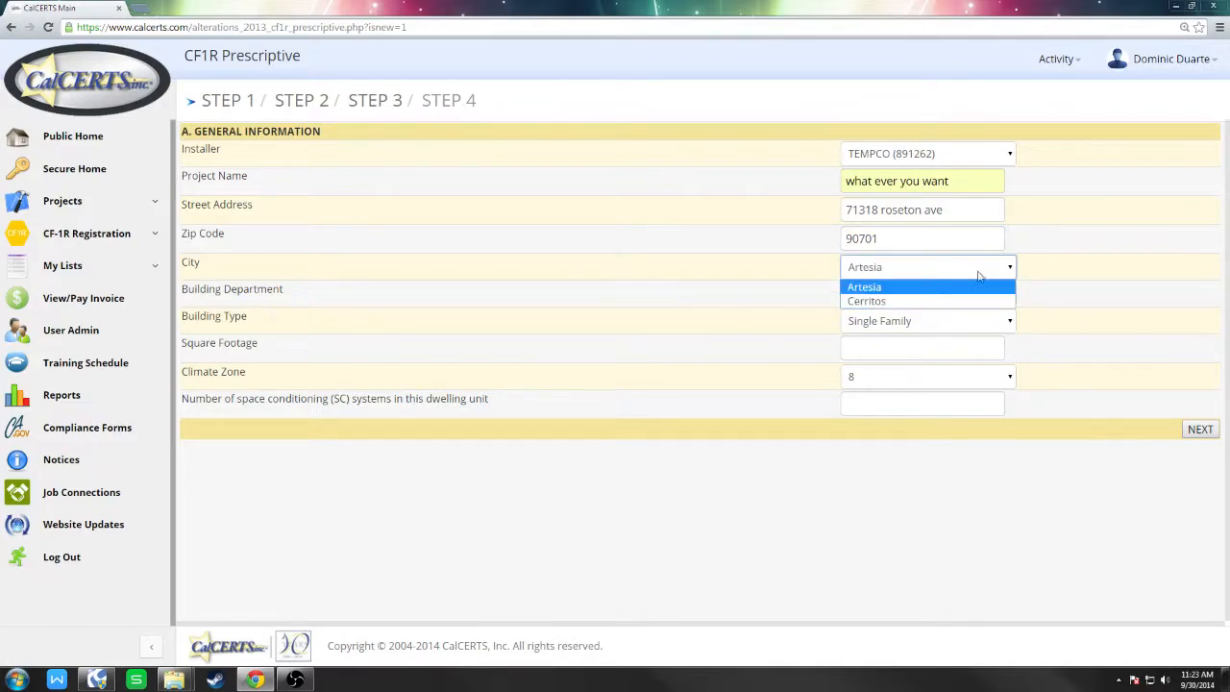
pyautogui.click(960, 287)
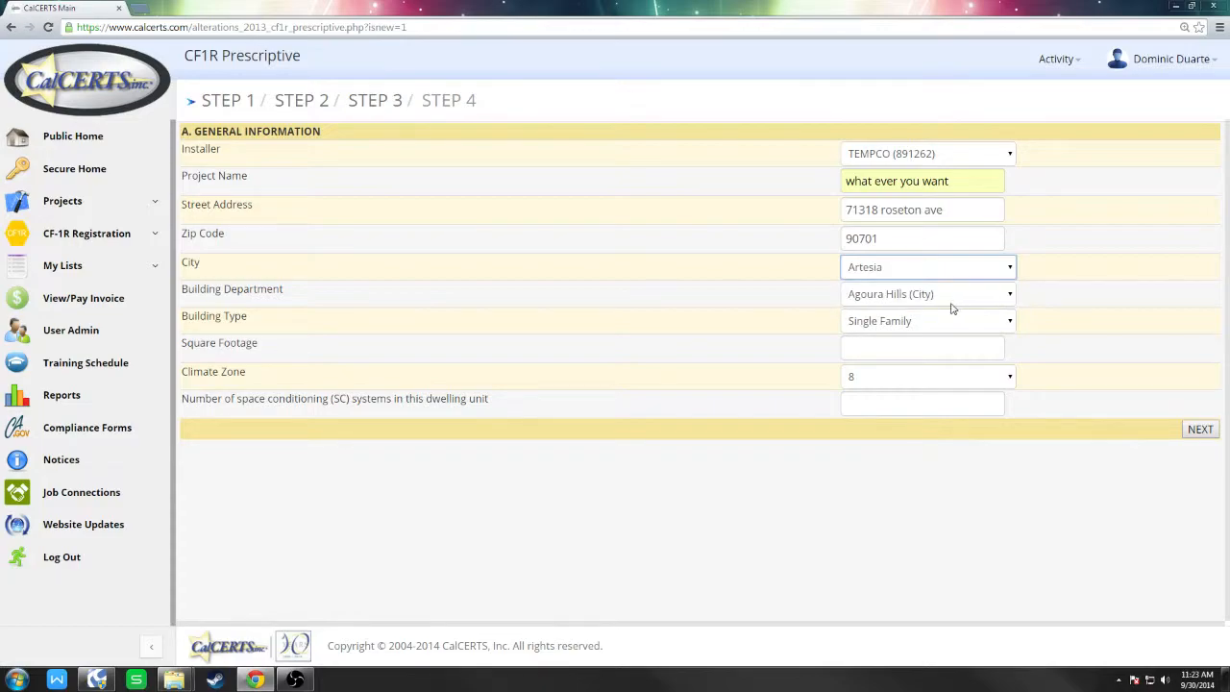
# Set building department to Artesia (City), square footage 1200, and keep Single Family.
pyautogui.click(951, 303)
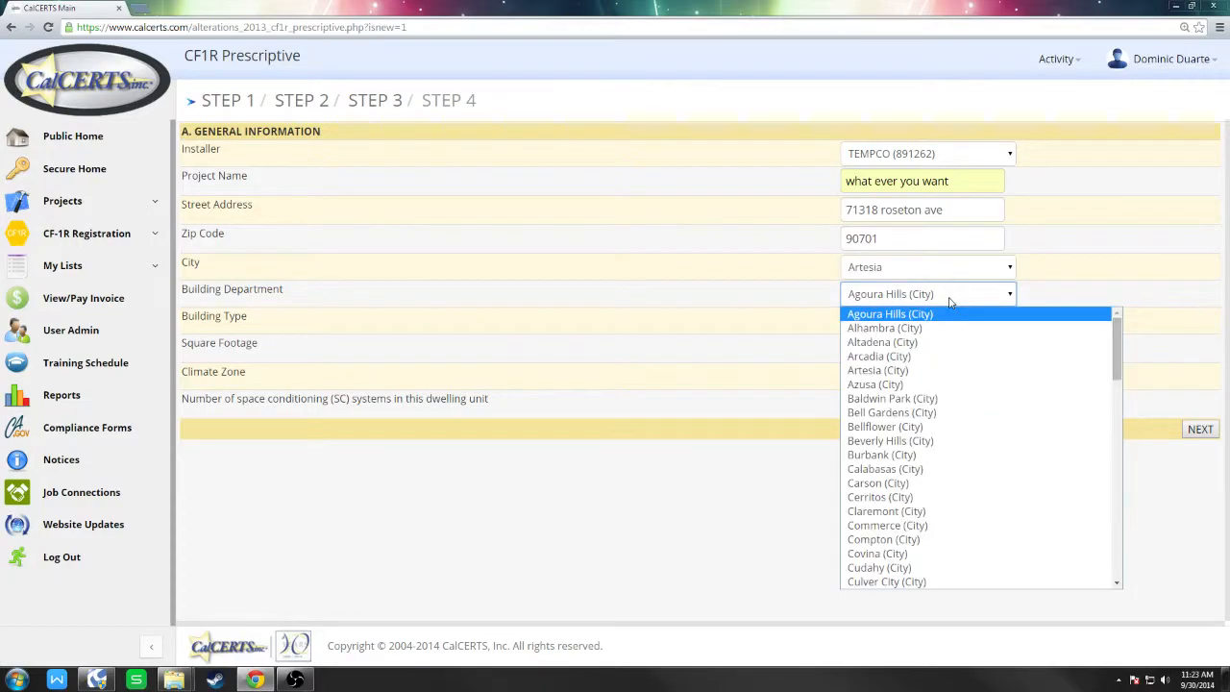
pyautogui.click(920, 370)
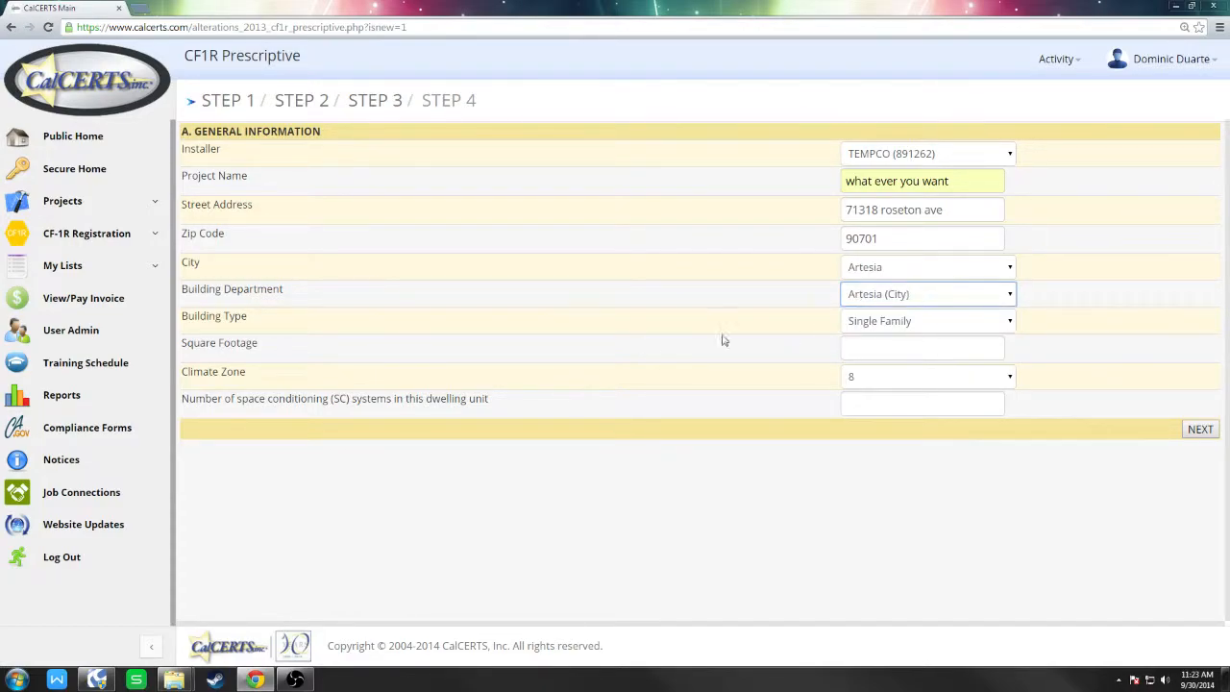
pyautogui.click(878, 345)
pyautogui.write('1200')
pyautogui.click(1015, 323)
pyautogui.click(1164, 316)
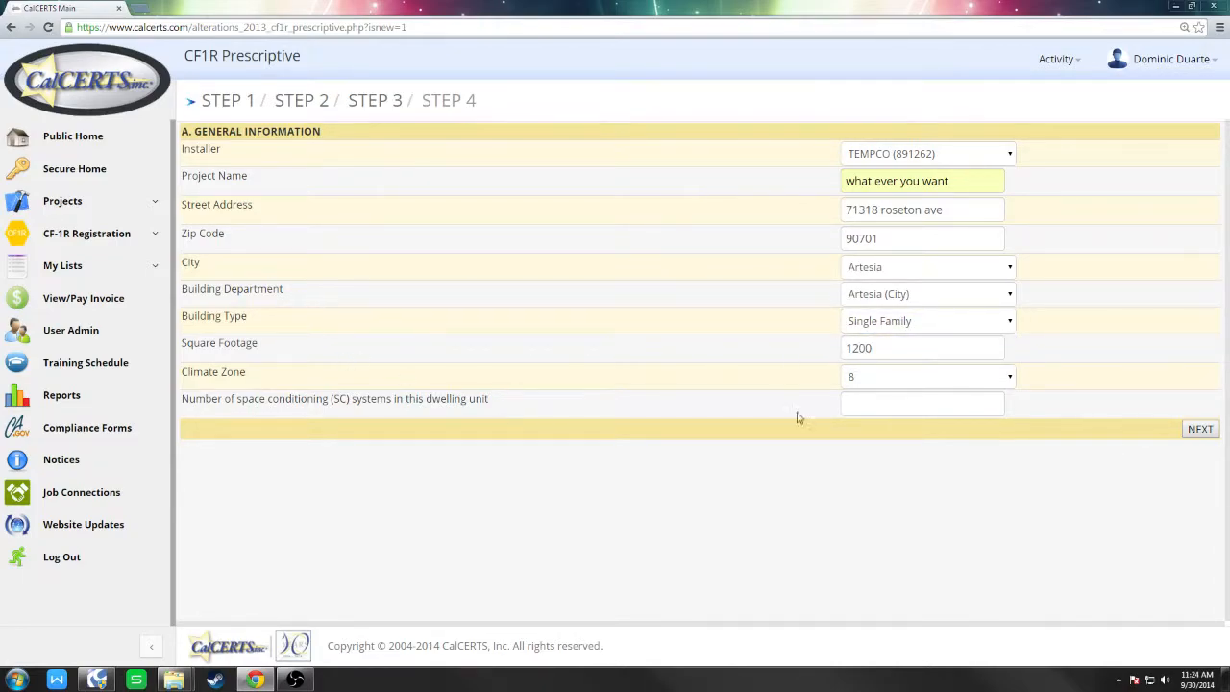
# Keep climate zone 8, enter 1 SC system, and submit the general information.
pyautogui.click(979, 380)
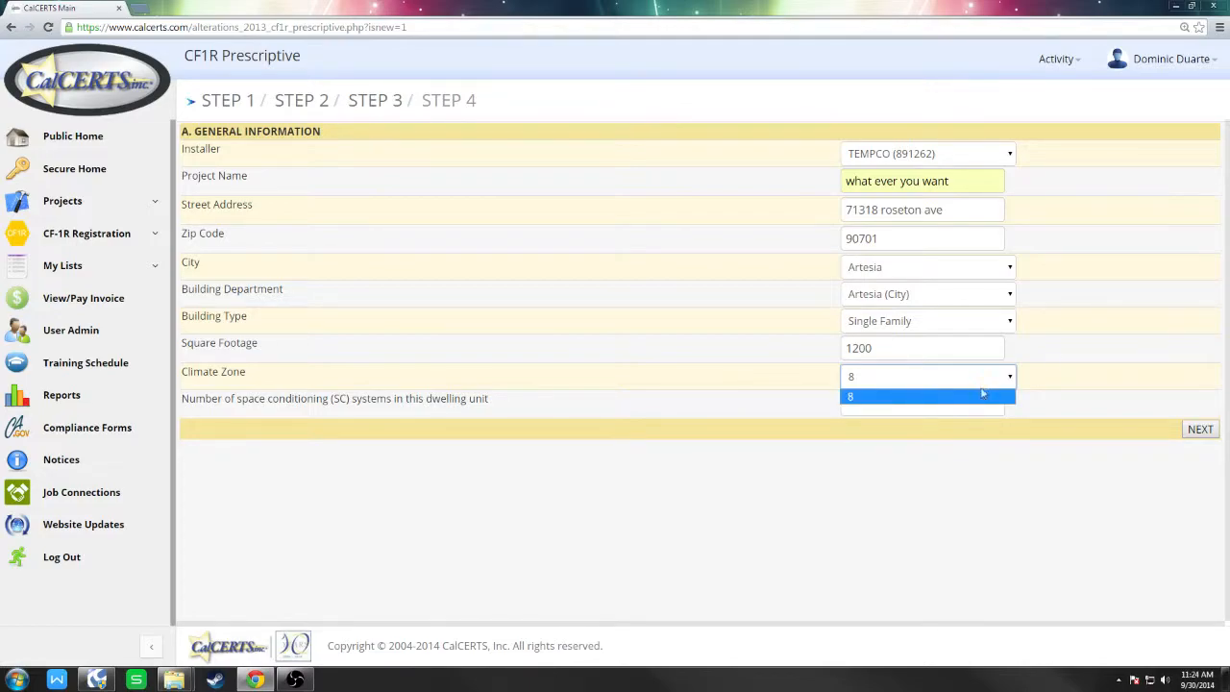
pyautogui.click(975, 396)
pyautogui.click(945, 399)
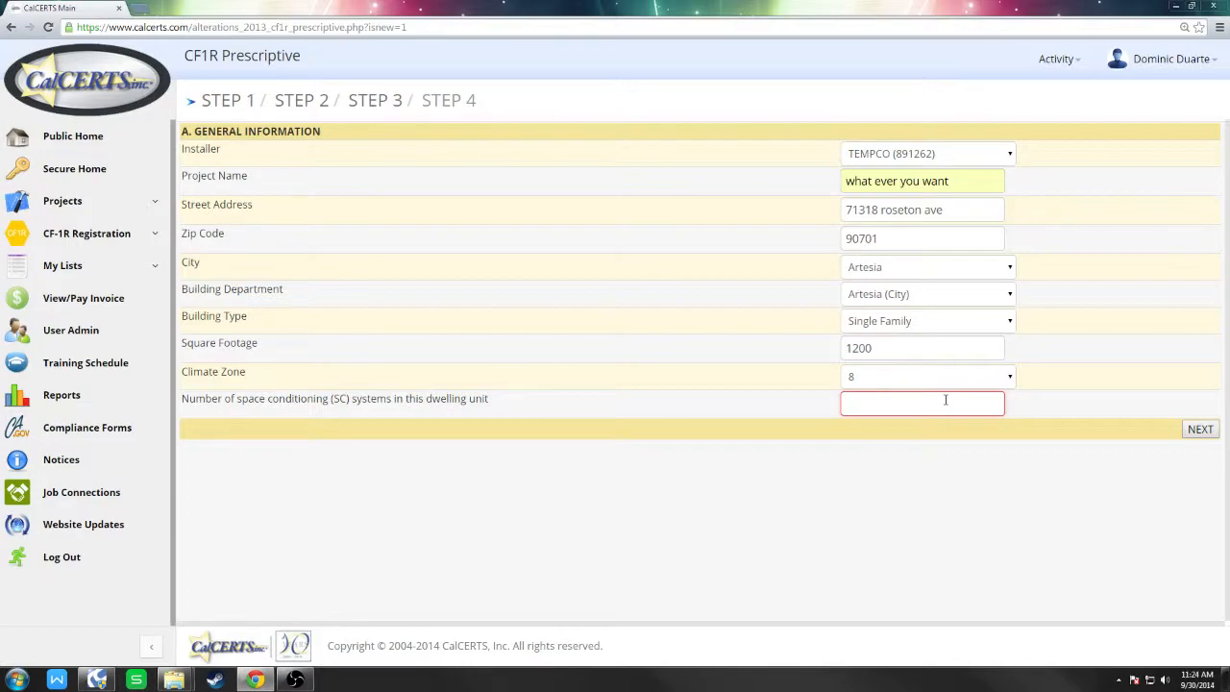
pyautogui.write('1')
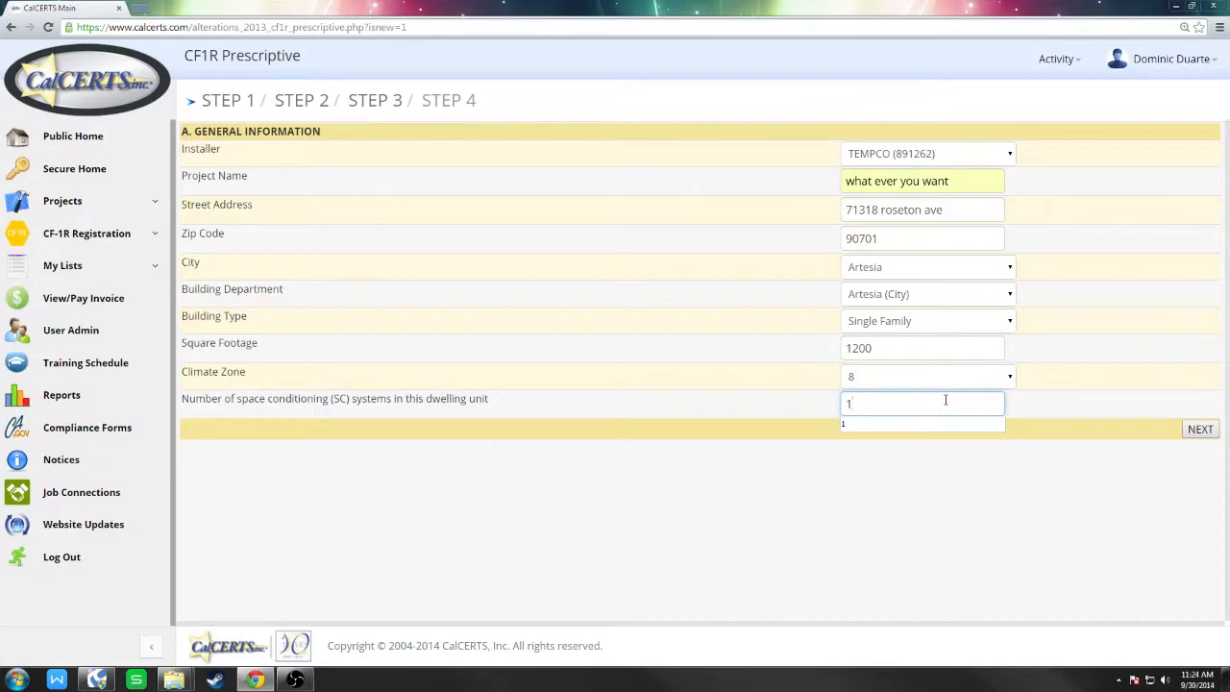
pyautogui.click(937, 464)
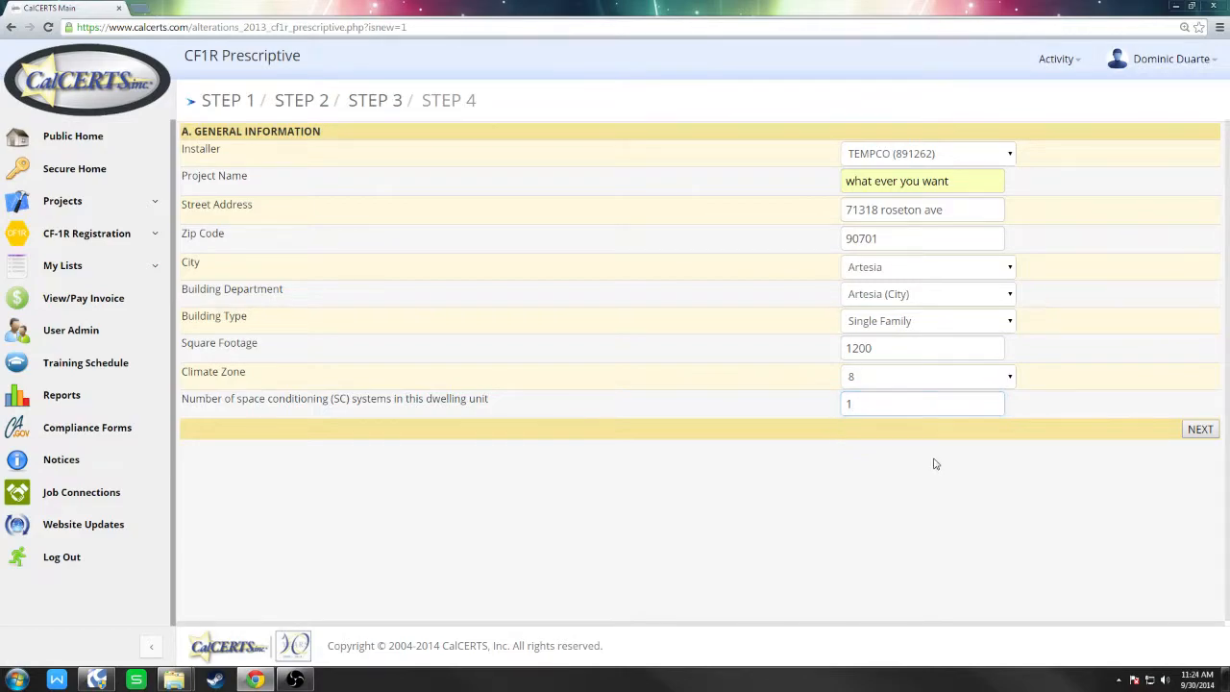
pyautogui.click(1198, 429)
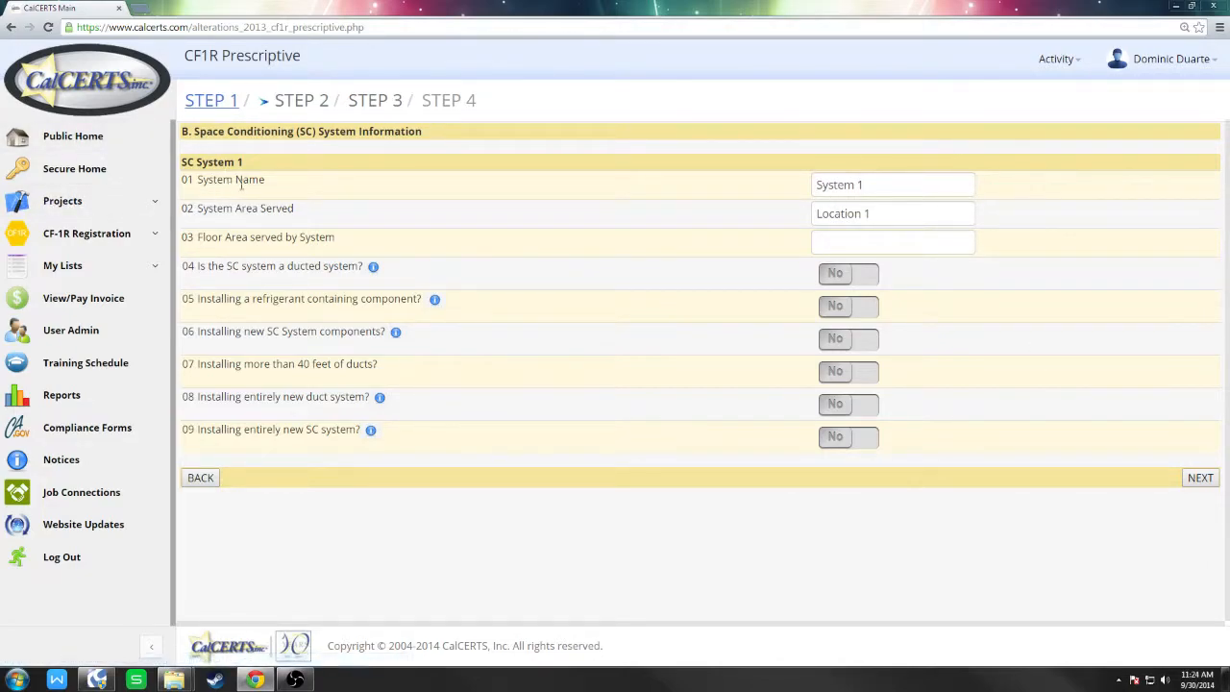
# Rename SC System 1 to 'rheem 16 seer' with 1200 sq ft floor area served.
pyautogui.click(879, 185)
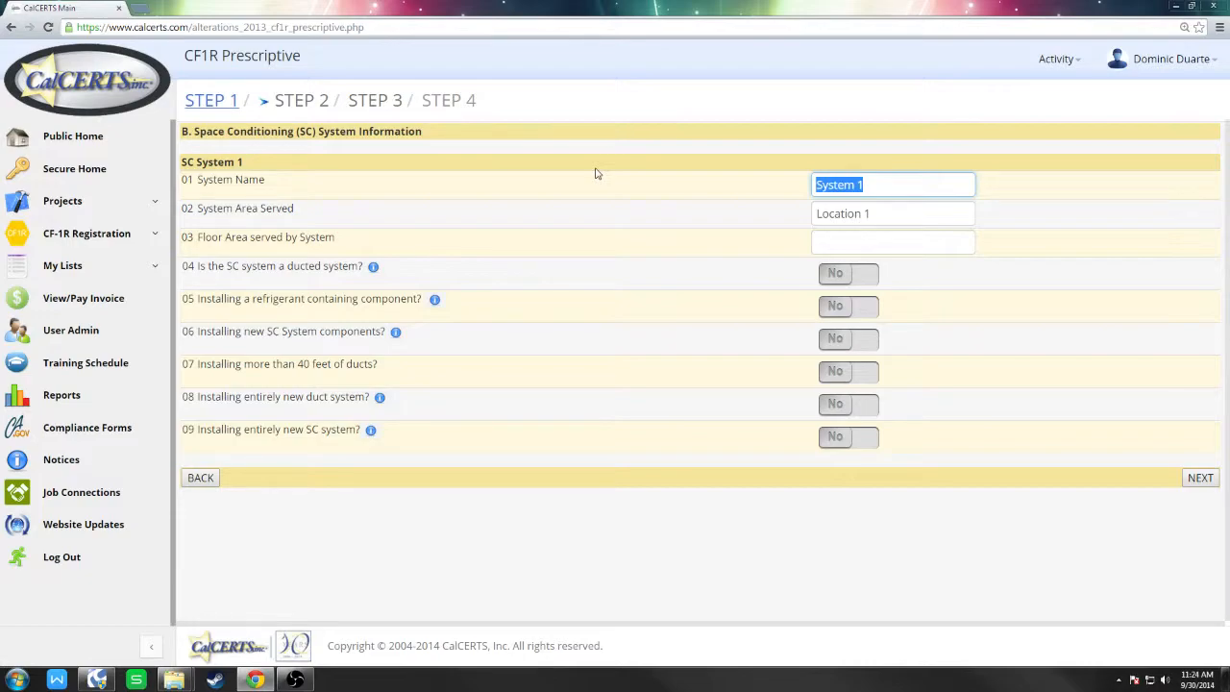
pyautogui.write('rheem 16 seer')
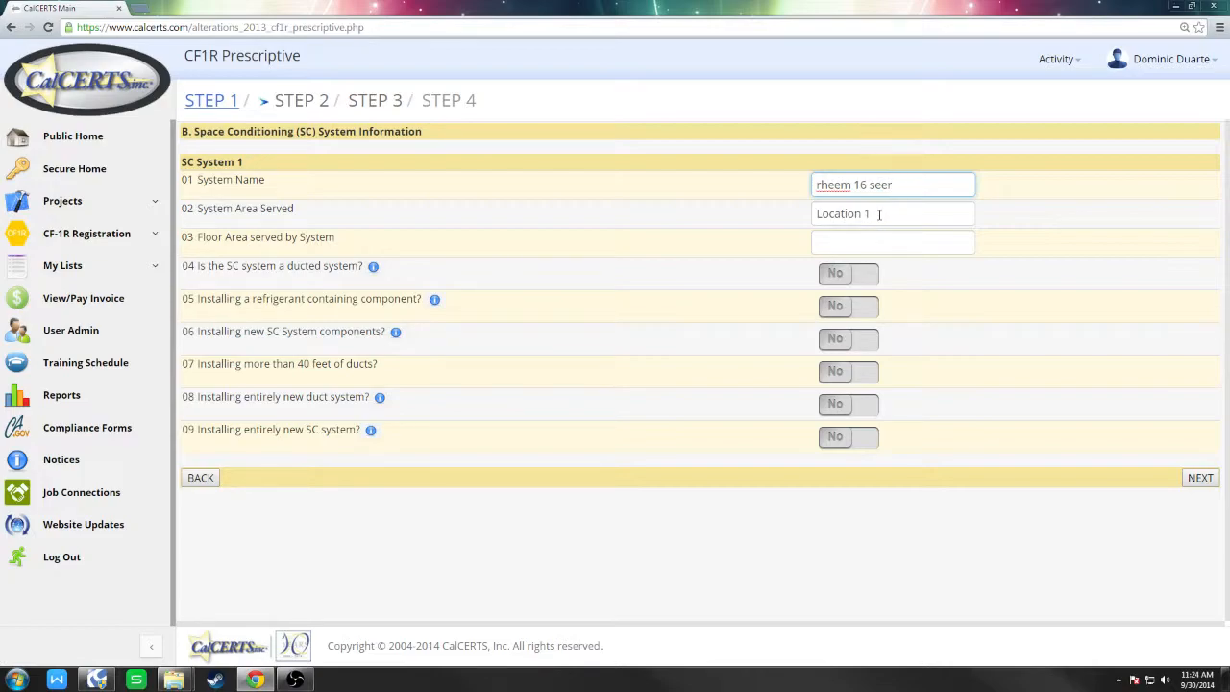
pyautogui.press('Tab')
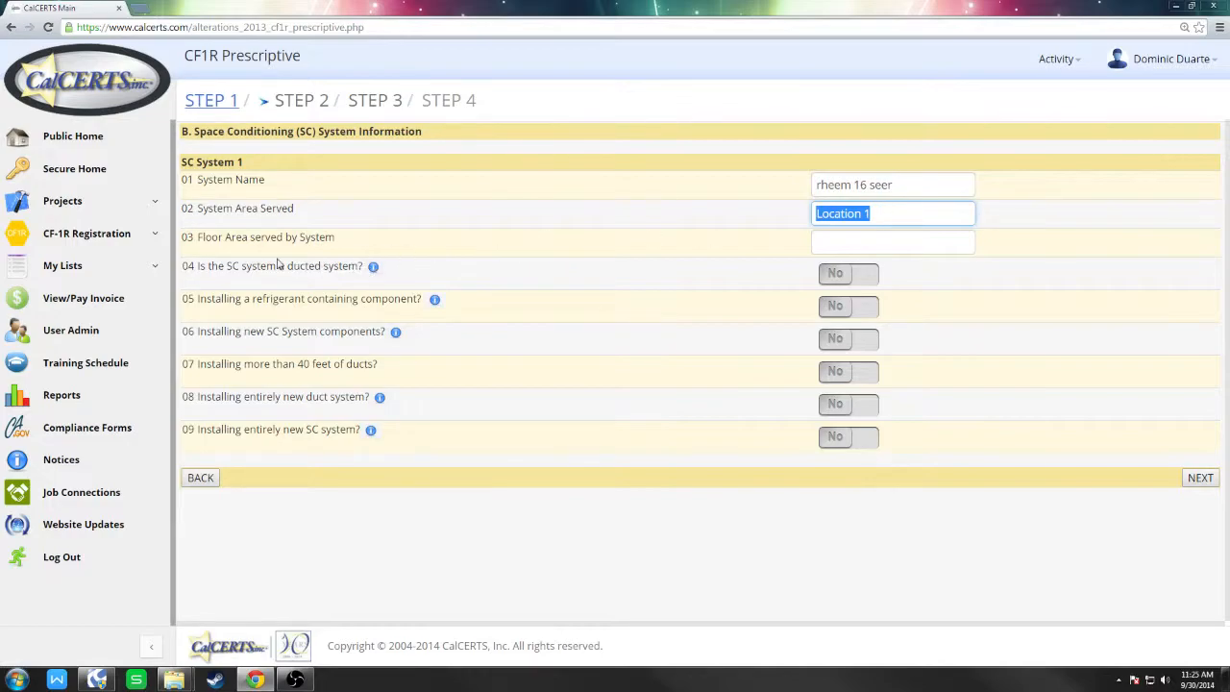
pyautogui.click(927, 248)
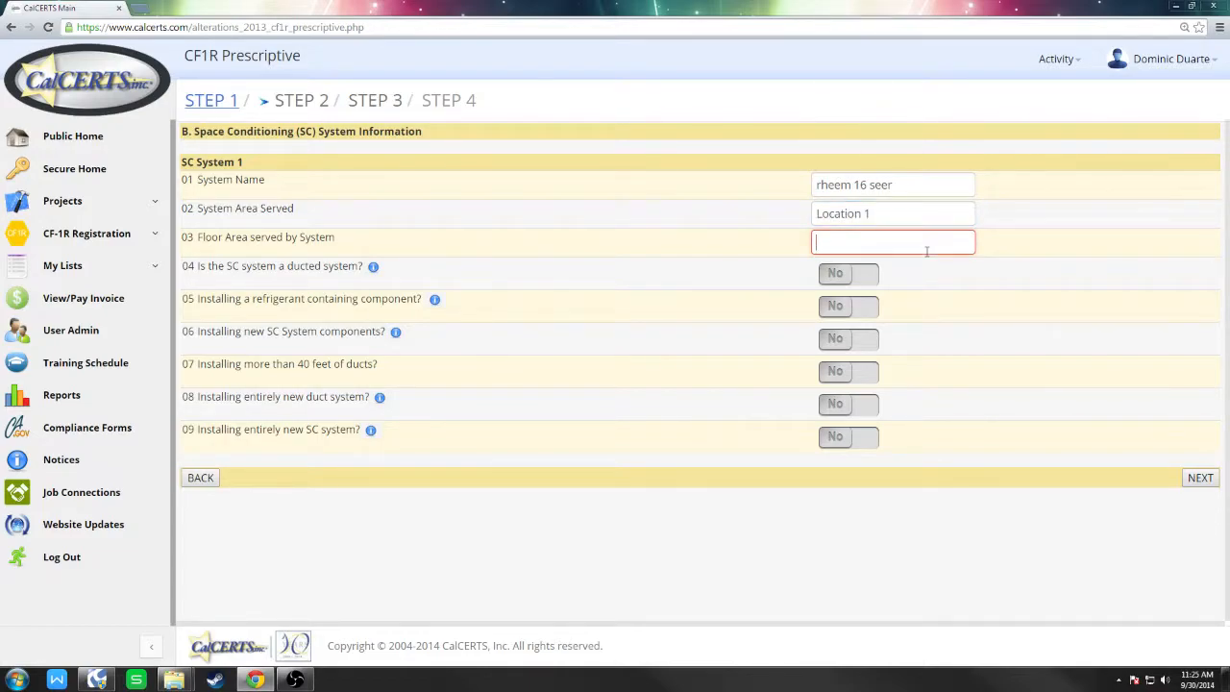
pyautogui.write('1200')
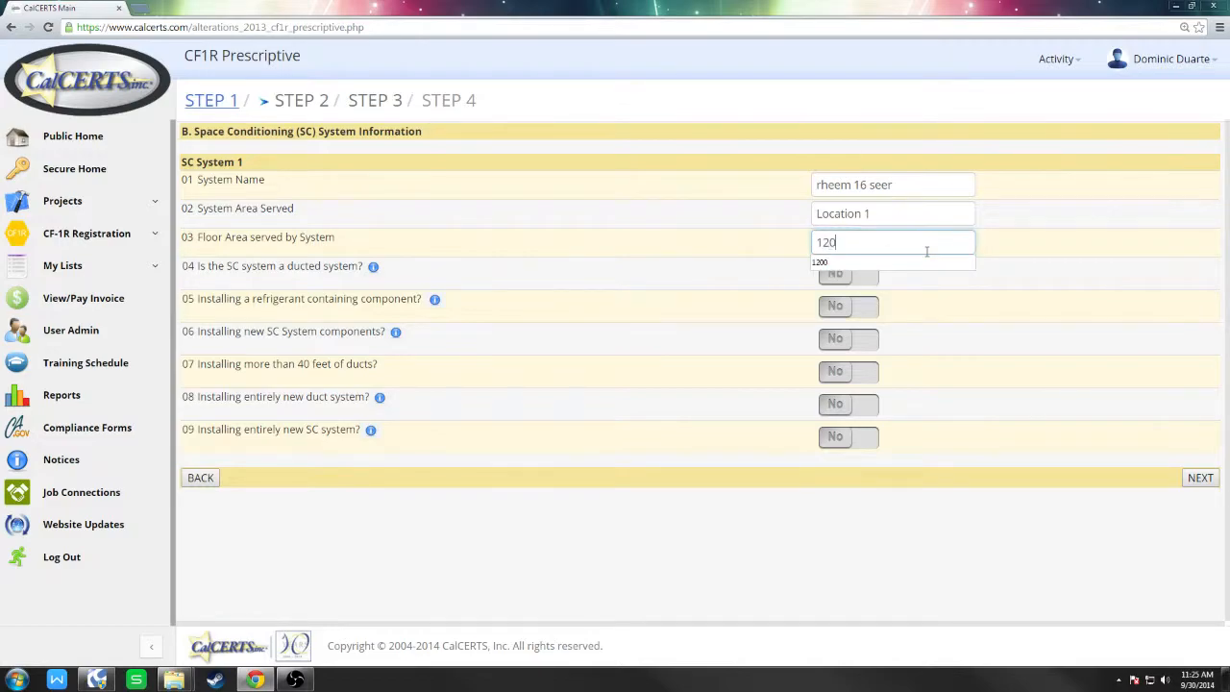
pyautogui.click(1065, 271)
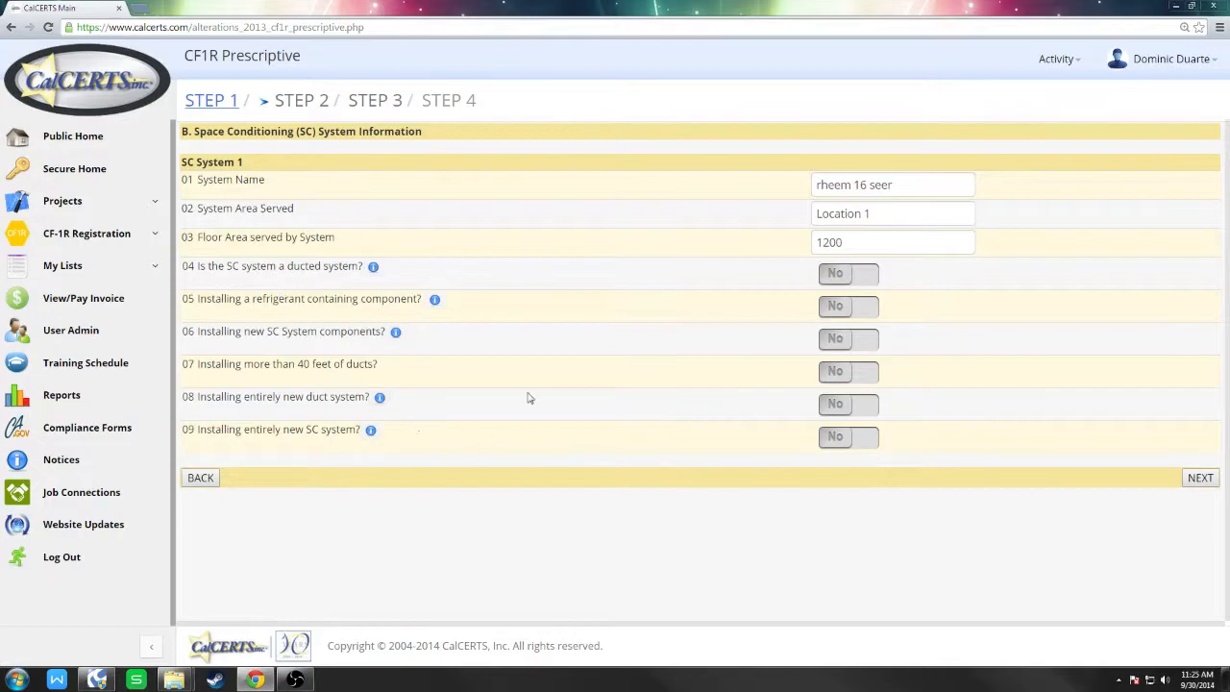
# Answer Yes to question 04 (ducted system) and 05 (refrigerant-containing component installed).
pyautogui.moveTo(228, 270); pyautogui.dragTo(240, 268)
pyautogui.moveTo(266, 331); pyautogui.dragTo(280, 332)
pyautogui.moveTo(188, 267); pyautogui.dragTo(287, 266)
pyautogui.click(387, 283)
pyautogui.click(838, 276)
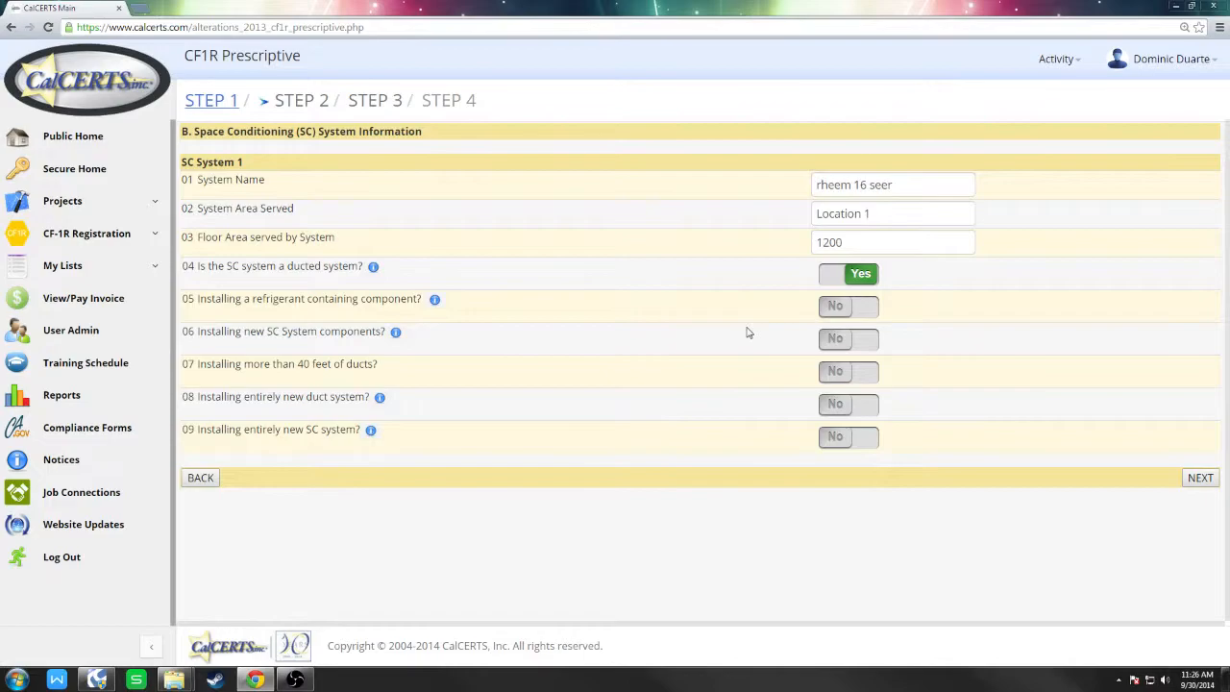
pyautogui.click(843, 316)
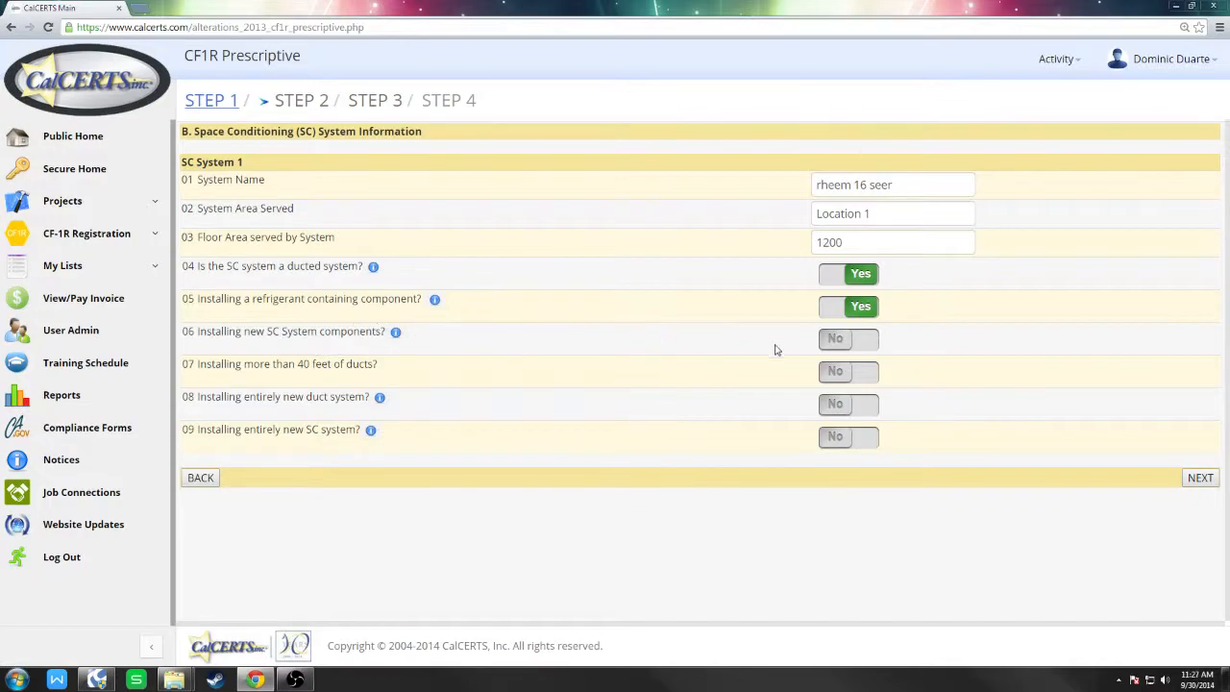
# Answer Yes to question 06 (new SC components) and 07 (over 40 feet of ducts).
pyautogui.click(866, 348)
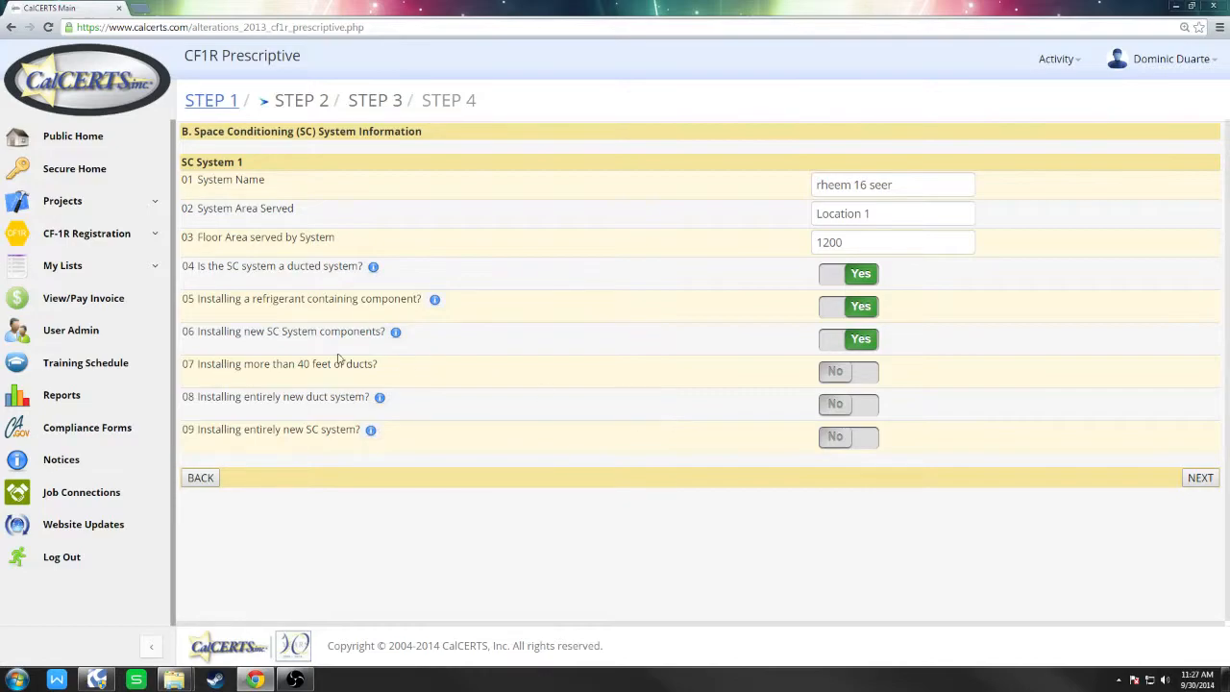
pyautogui.moveTo(390, 369); pyautogui.dragTo(184, 367)
pyautogui.click(403, 373)
pyautogui.click(858, 375)
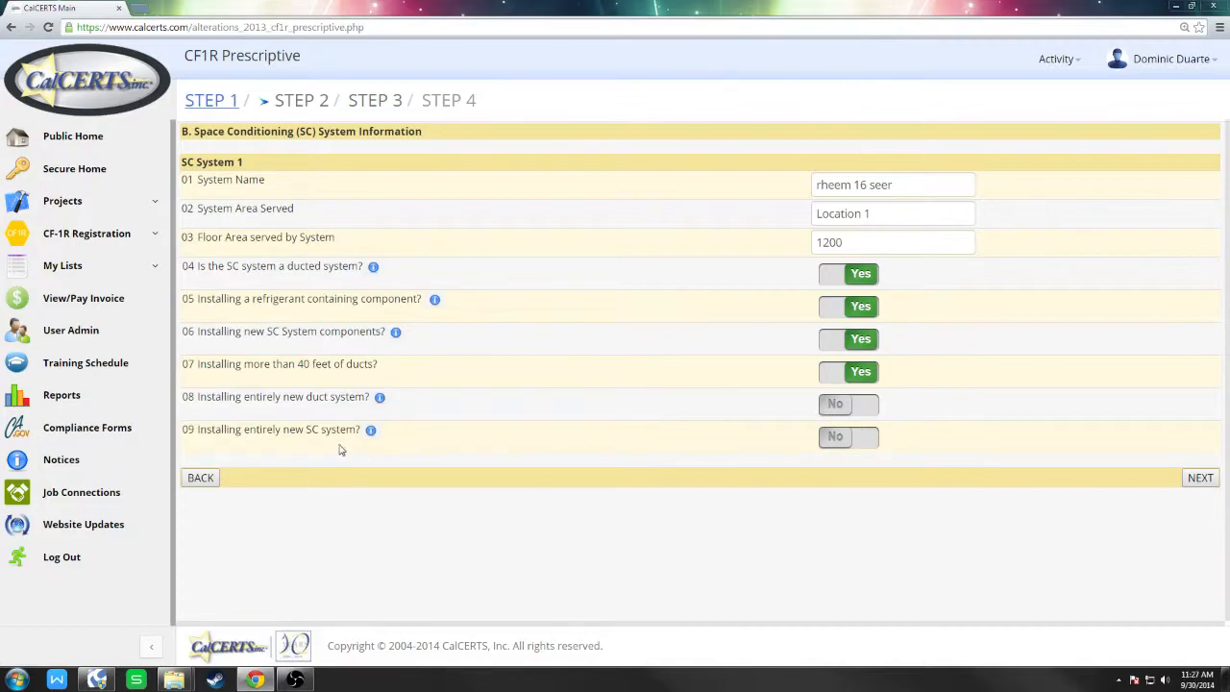
# Answer Yes to questions 08 (entirely new duct system) and 09 (entirely new SC system).
pyautogui.click(849, 416)
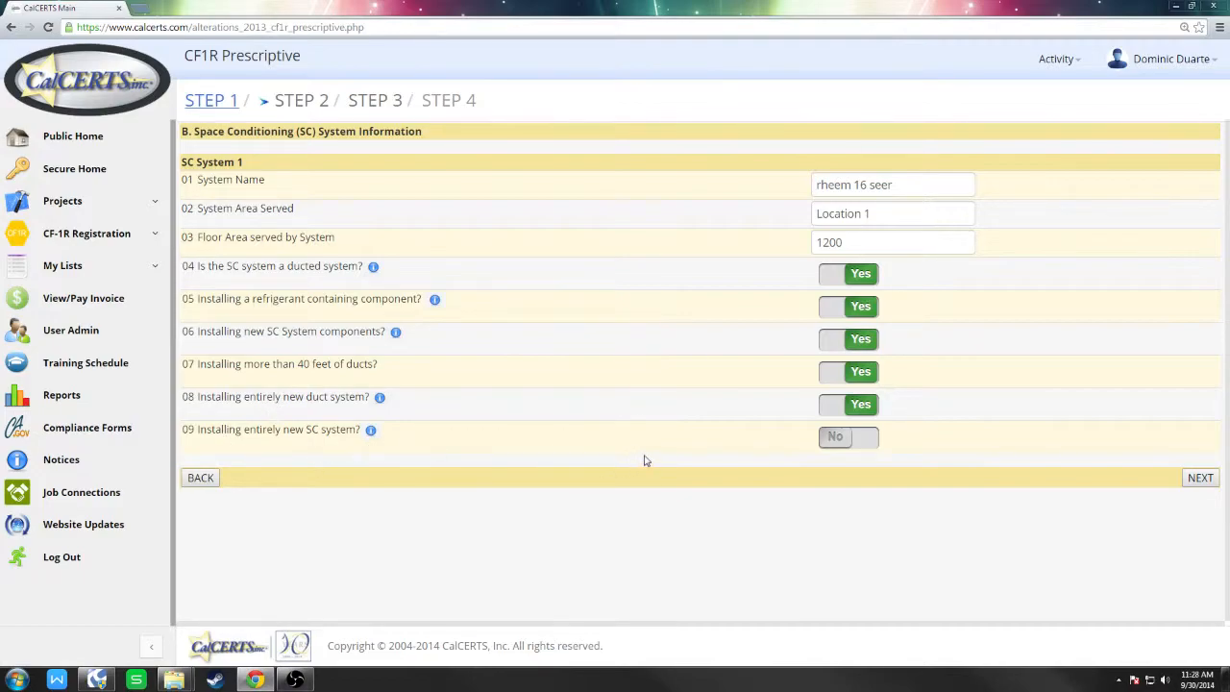
pyautogui.click(835, 447)
# In Step 3, set heating to Central Gas Furnace with All New Heating Components.
pyautogui.click(1200, 481)
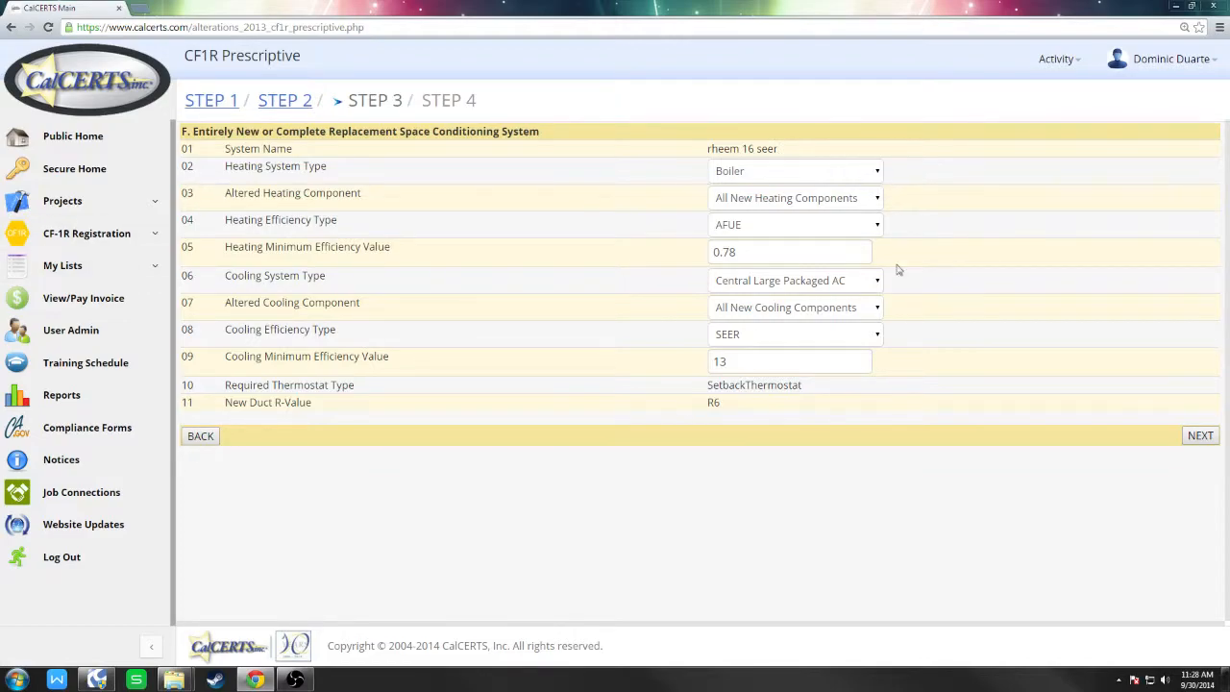
pyautogui.click(826, 177)
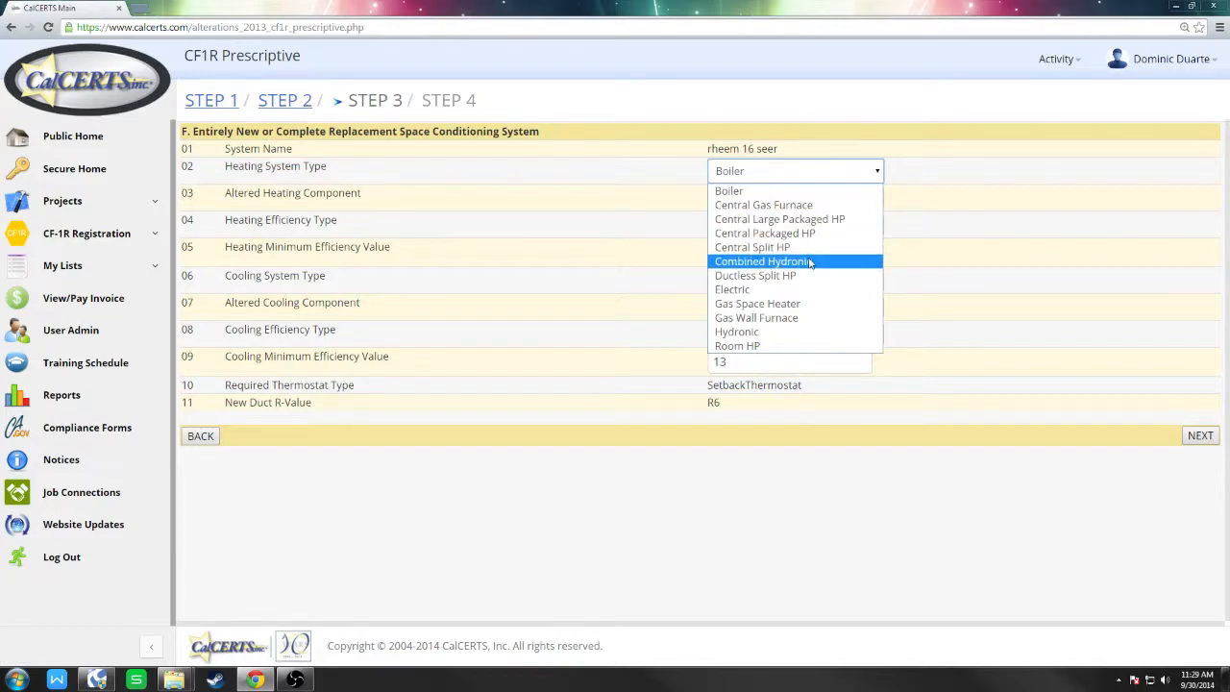
pyautogui.click(840, 213)
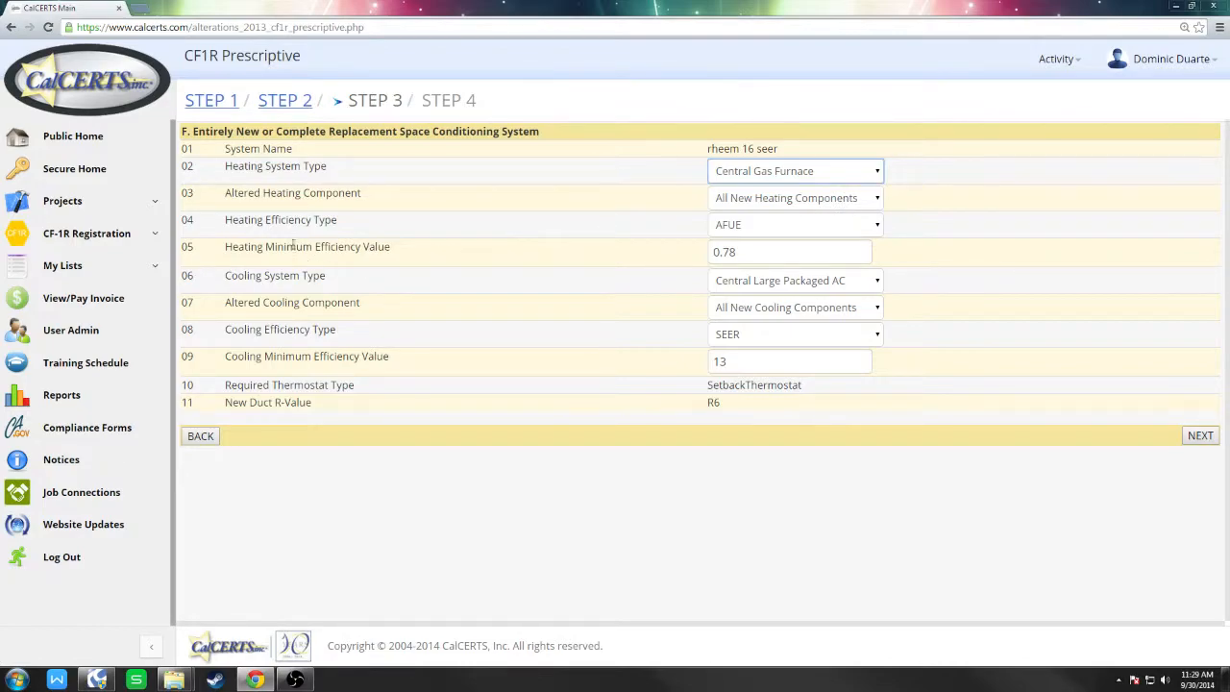
pyautogui.click(862, 198)
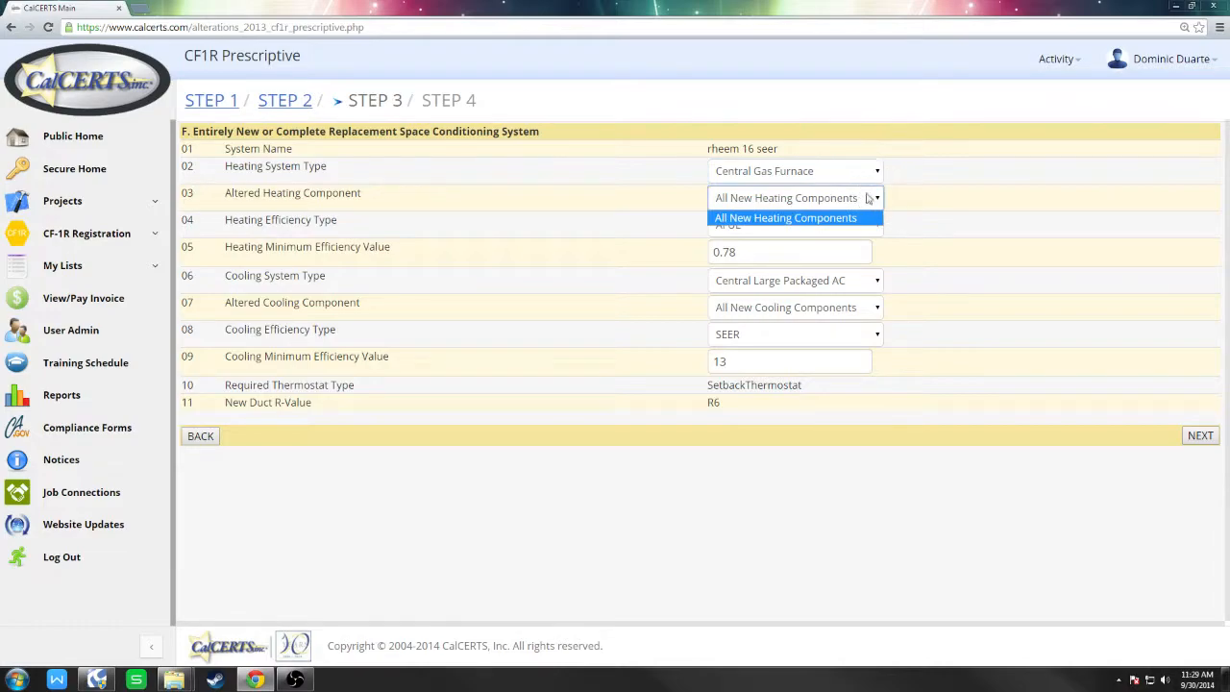
pyautogui.click(786, 200)
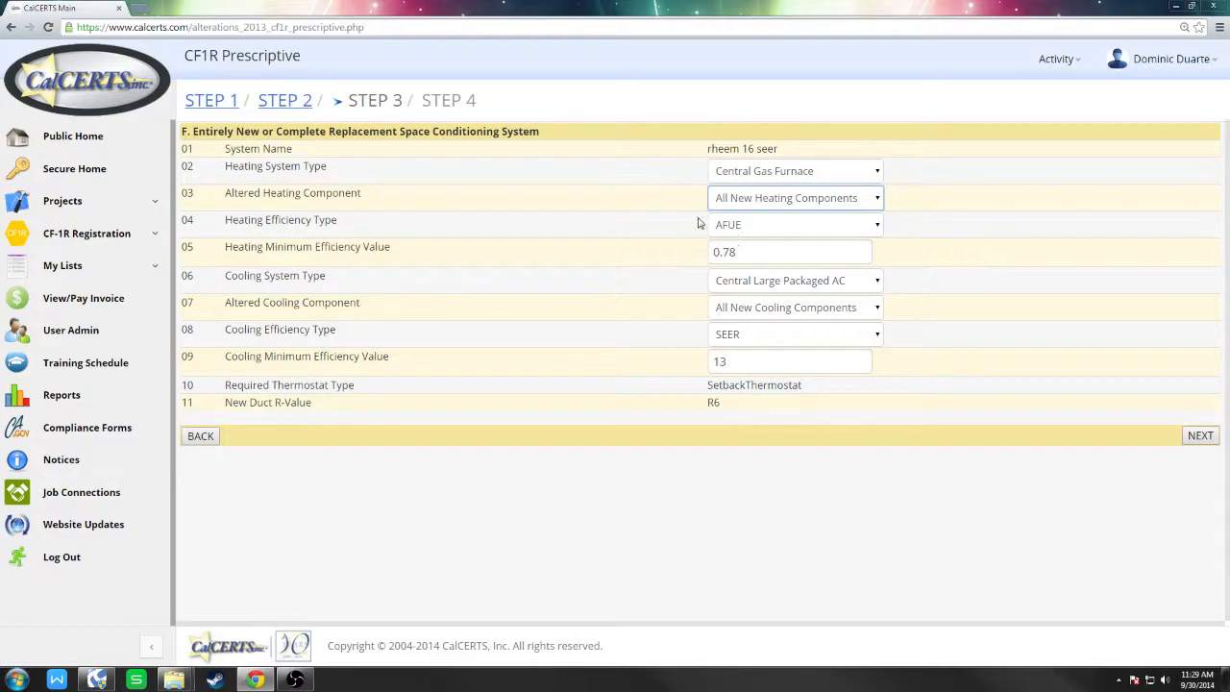
# Set cooling to Central Split AC with All New Cooling Components and advance to Step 4.
pyautogui.click(786, 282)
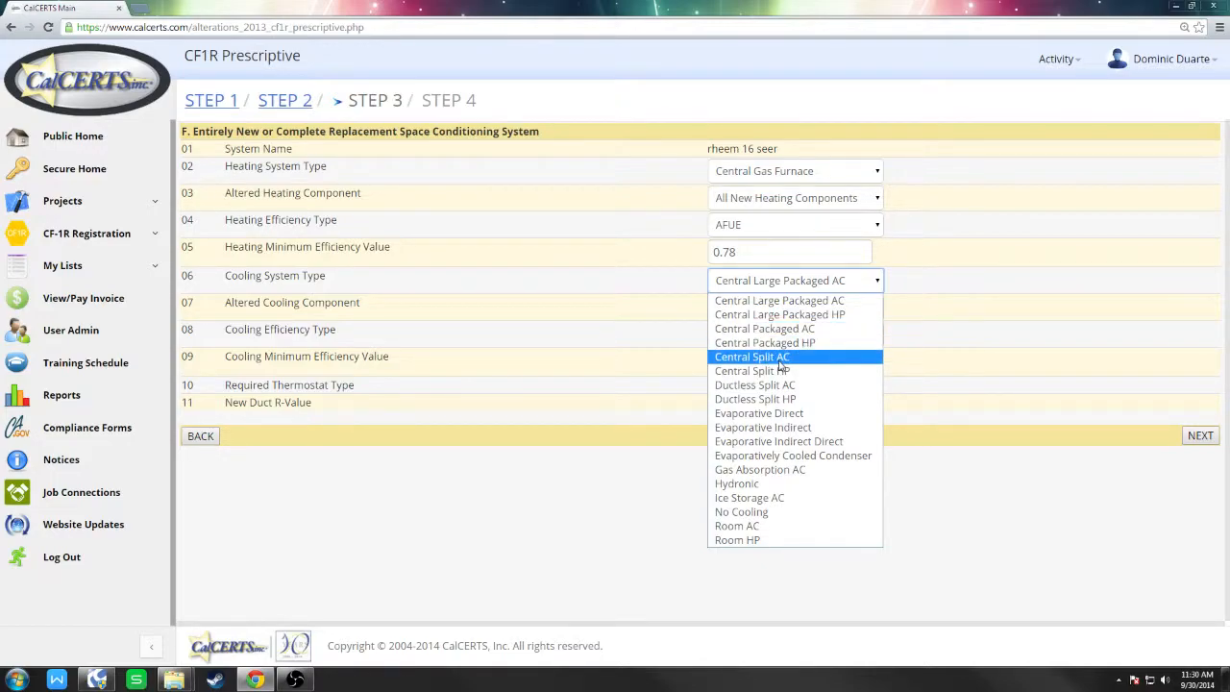
pyautogui.click(780, 357)
pyautogui.click(793, 309)
pyautogui.click(792, 313)
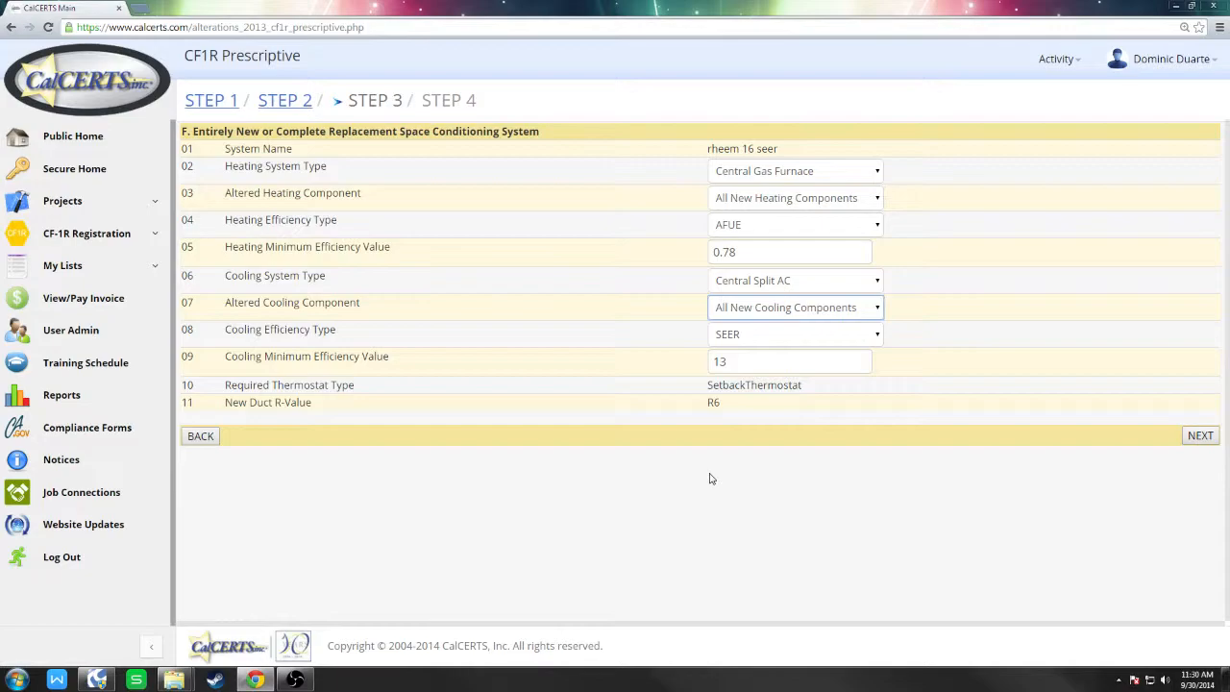
pyautogui.click(1202, 448)
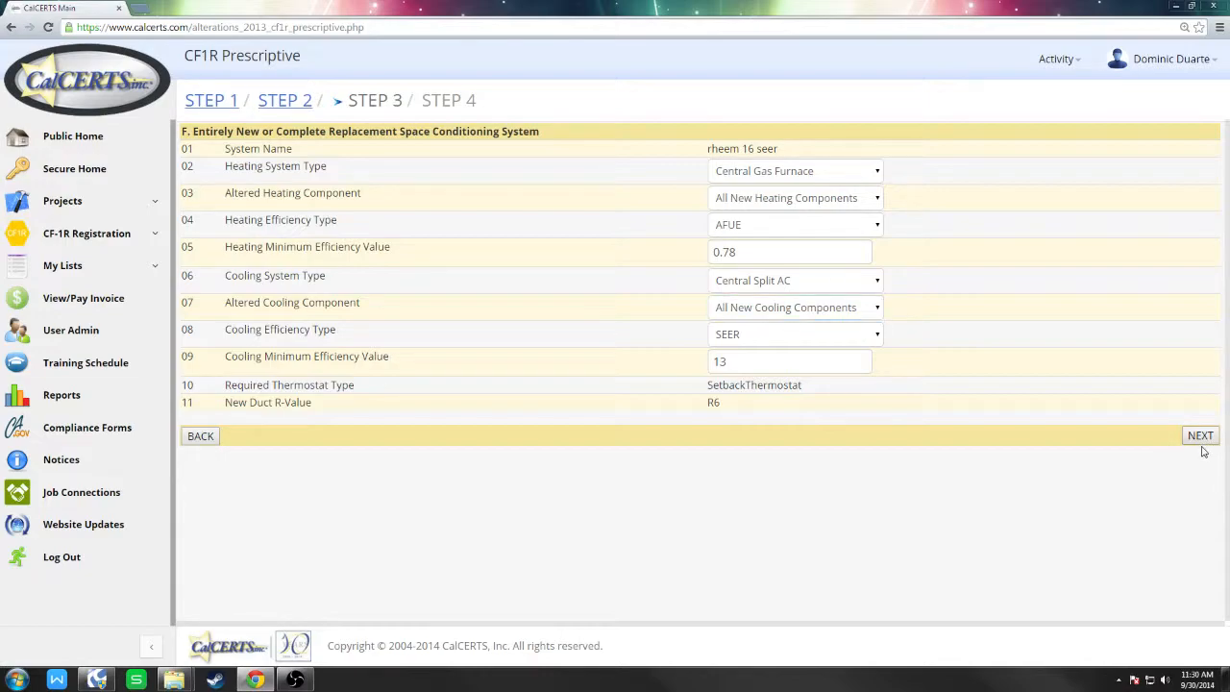
pyautogui.click(1202, 440)
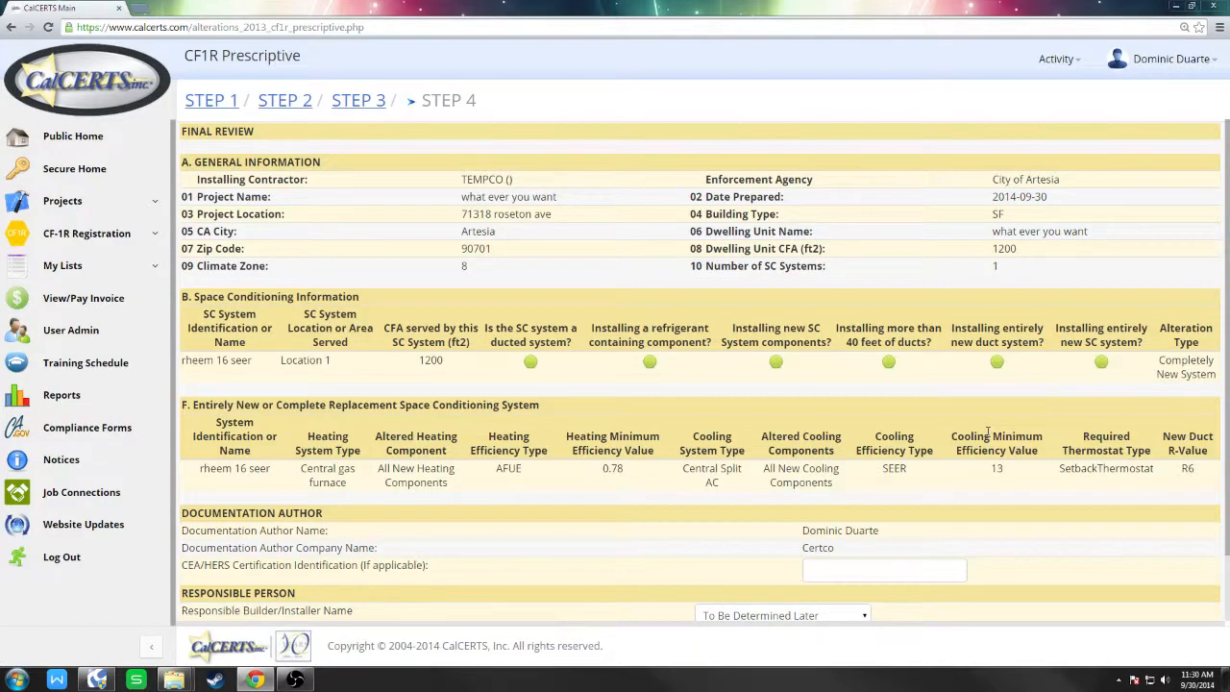
pyautogui.moveTo(464, 180); pyautogui.dragTo(1068, 281)
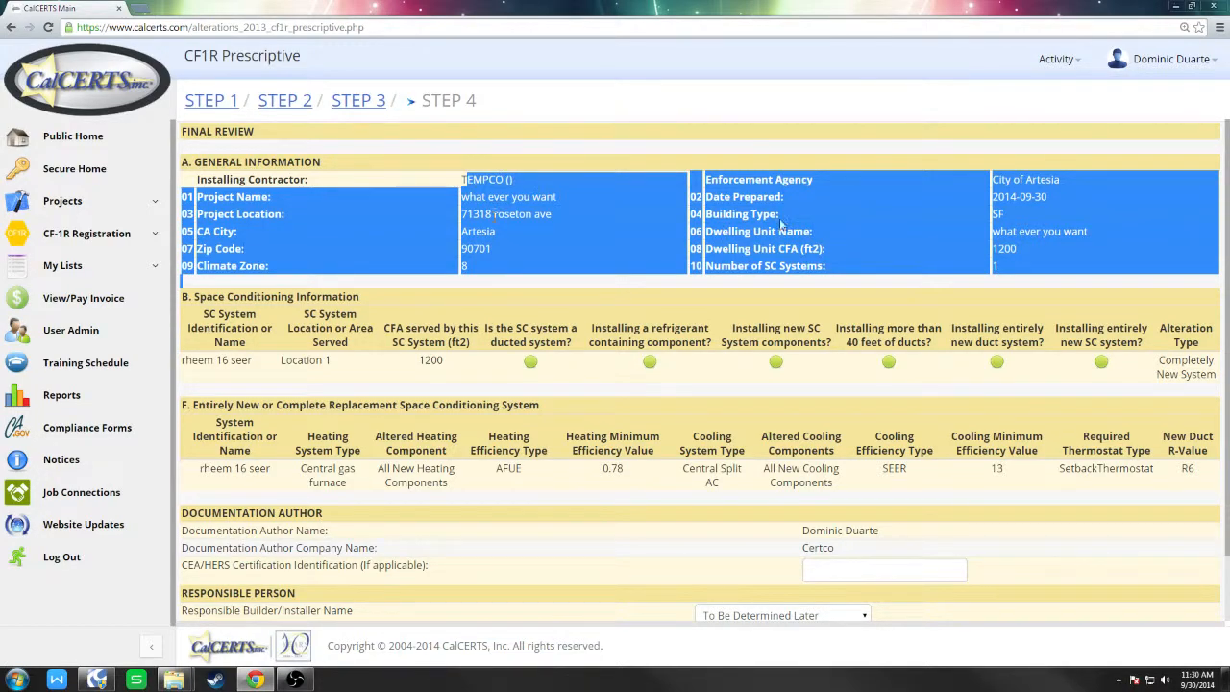
pyautogui.click(707, 312)
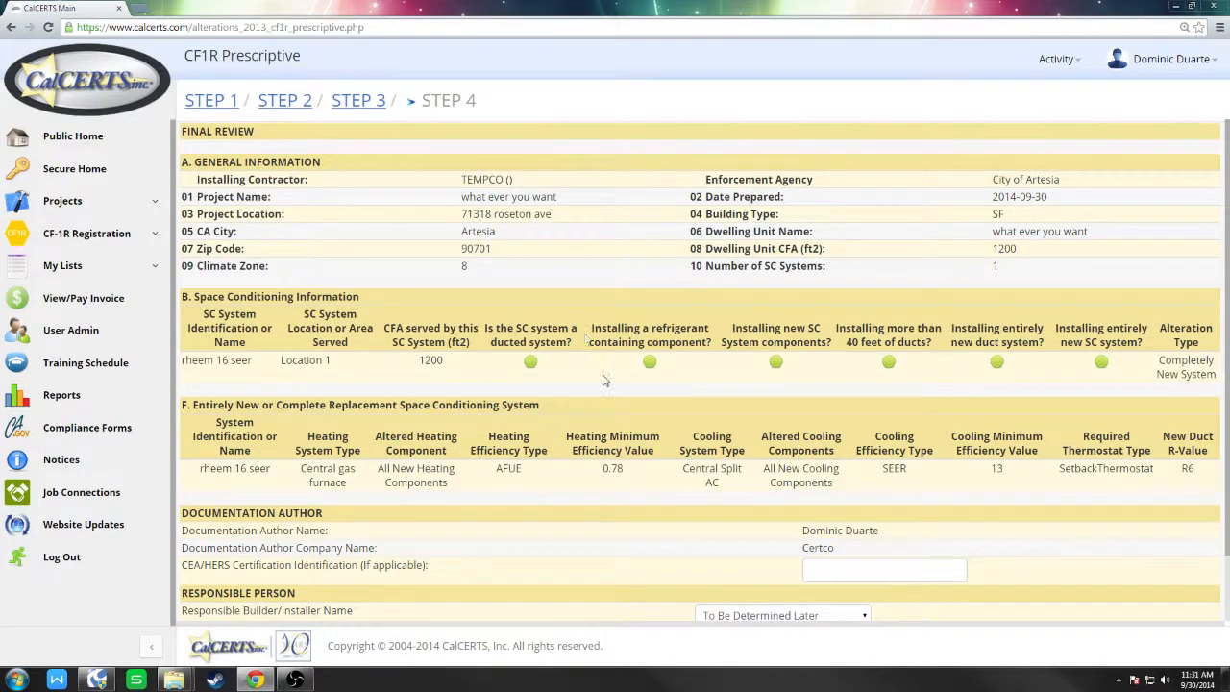
pyautogui.moveTo(530, 369)
pyautogui.scroll(-2, 875, 423)
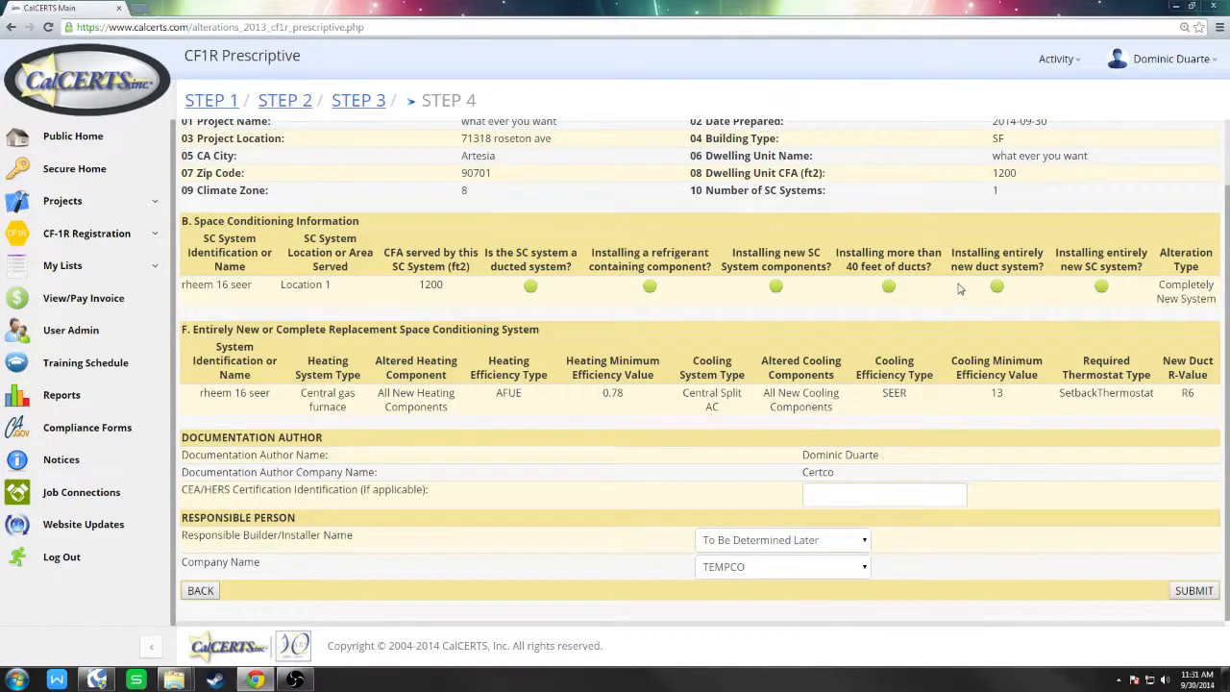
pyautogui.moveTo(892, 292)
pyautogui.click(861, 494)
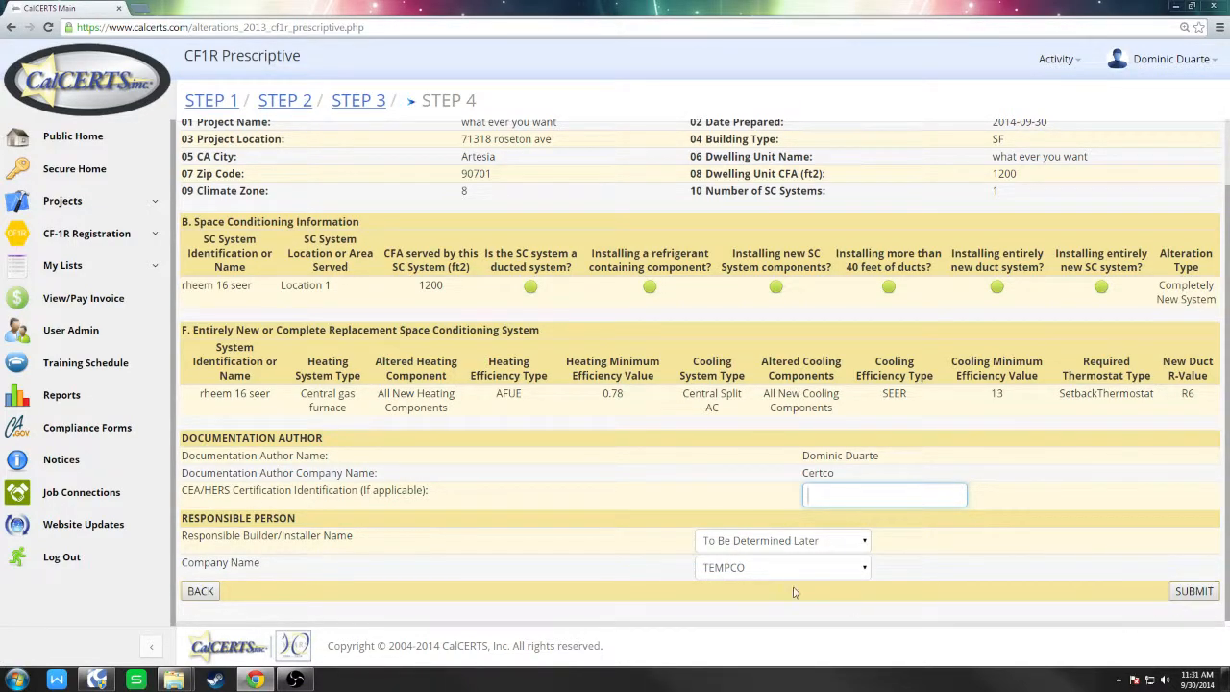
pyautogui.click(773, 540)
pyautogui.click(784, 562)
pyautogui.click(781, 569)
pyautogui.click(781, 540)
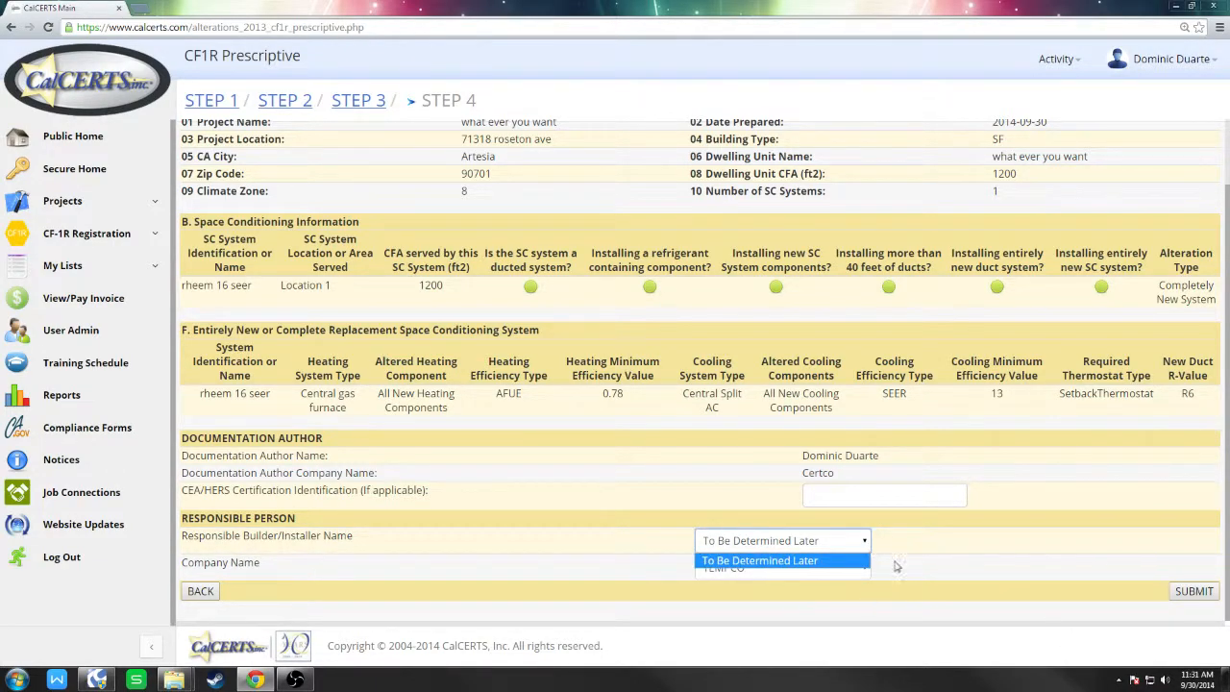
pyautogui.click(768, 559)
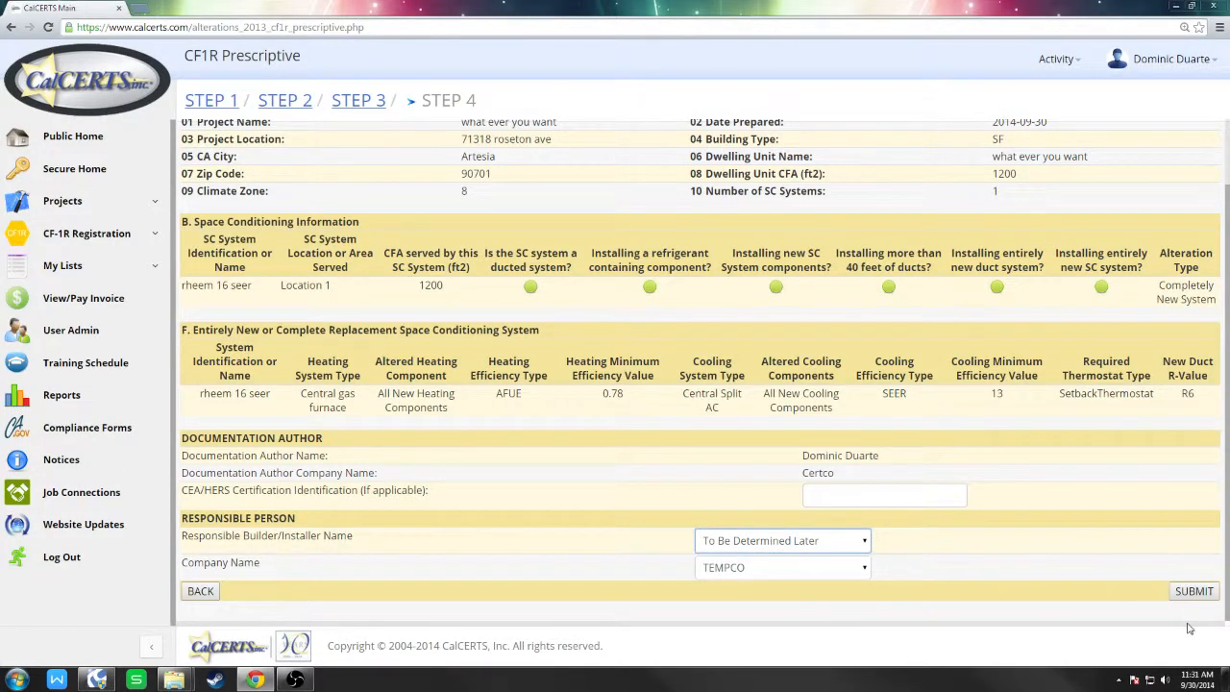
pyautogui.moveTo(1166, 600); pyautogui.dragTo(1224, 615)
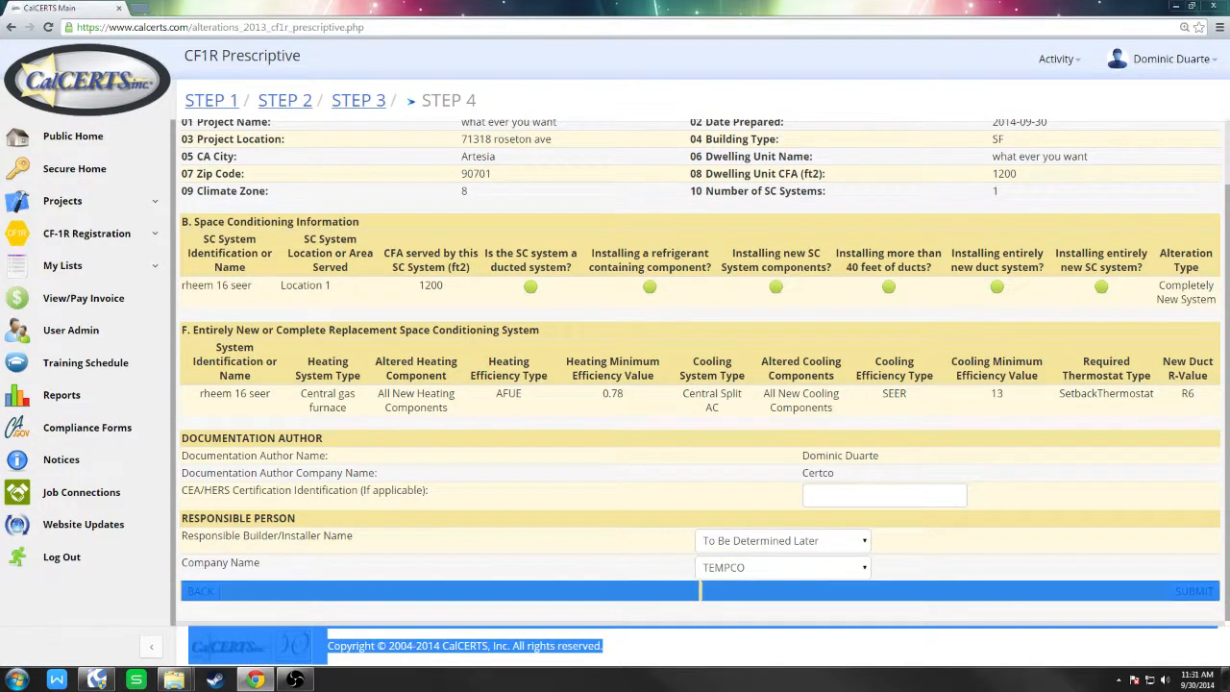
pyautogui.click(1171, 603)
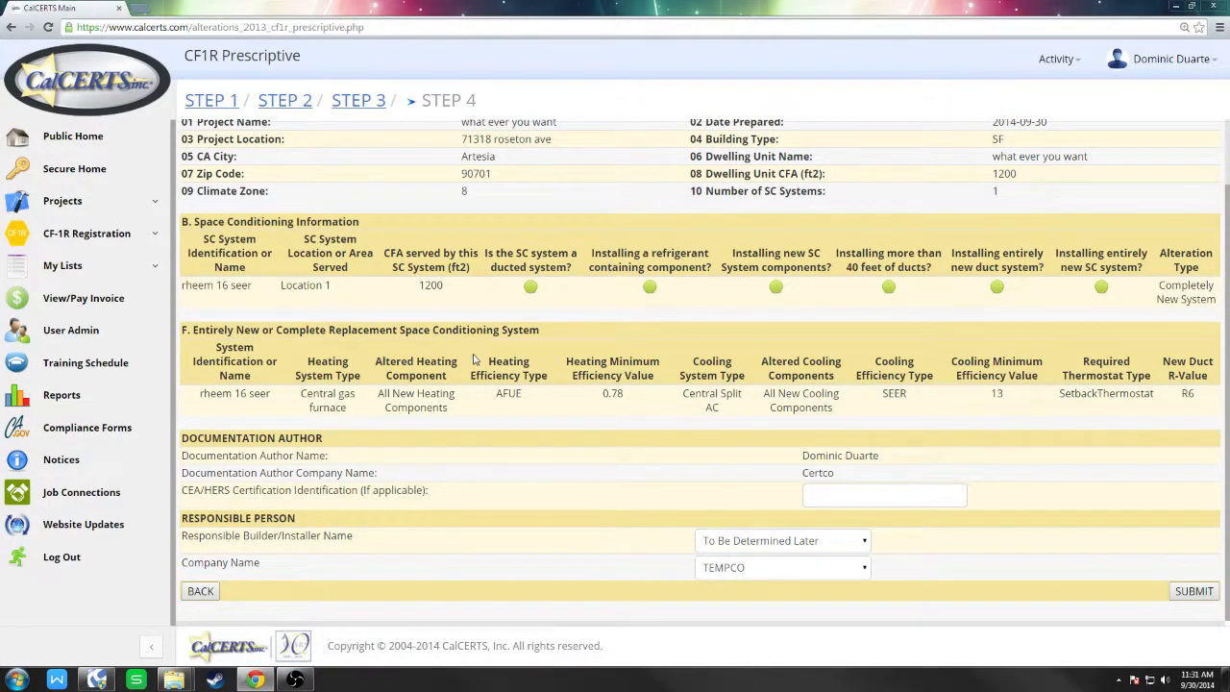